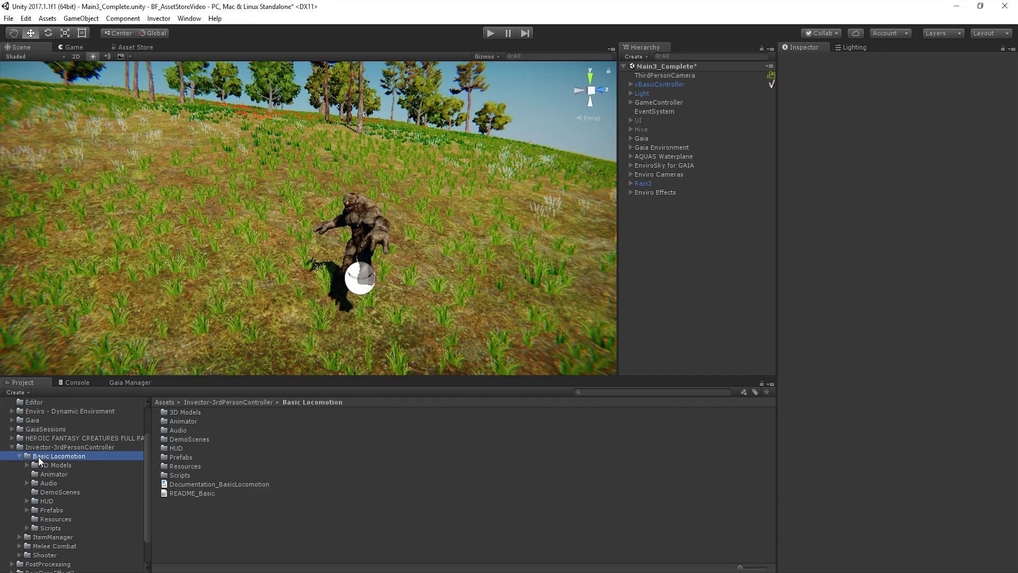
Open the v3rdPersonController-Demo scene from the Basic Locomotion DemoScenes folder
click(47, 492)
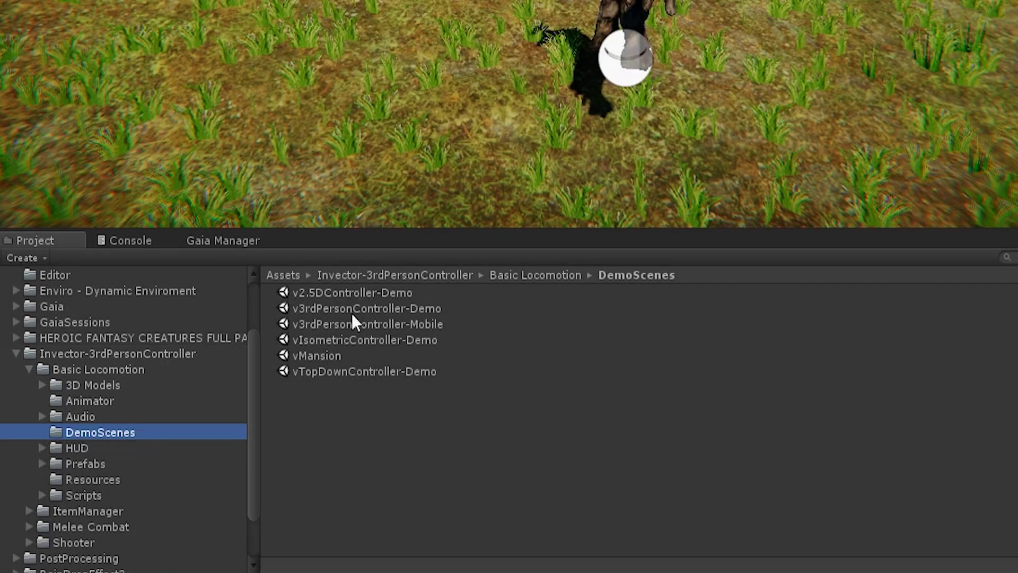
click(353, 314)
double_click(352, 310)
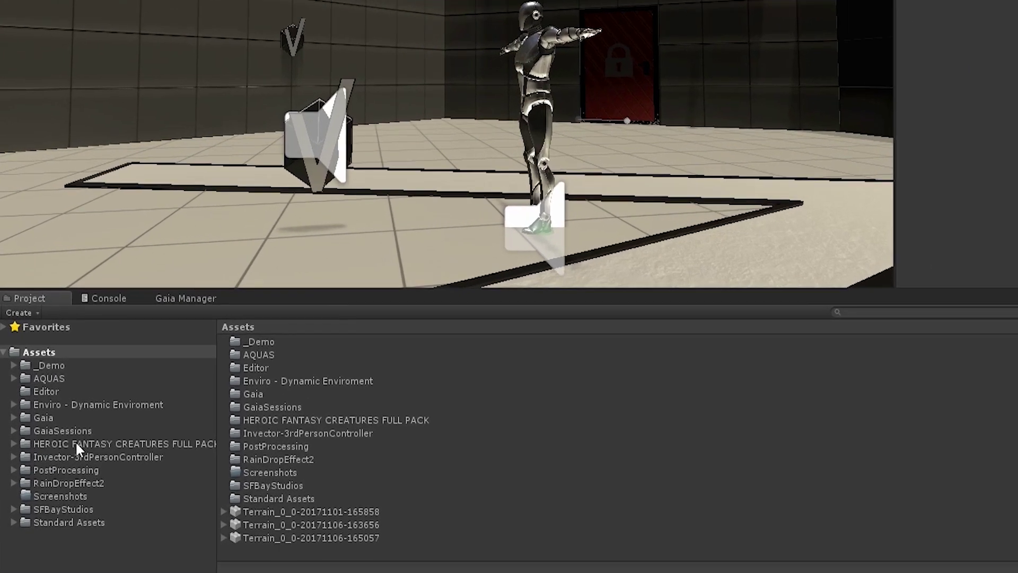
click(55, 482)
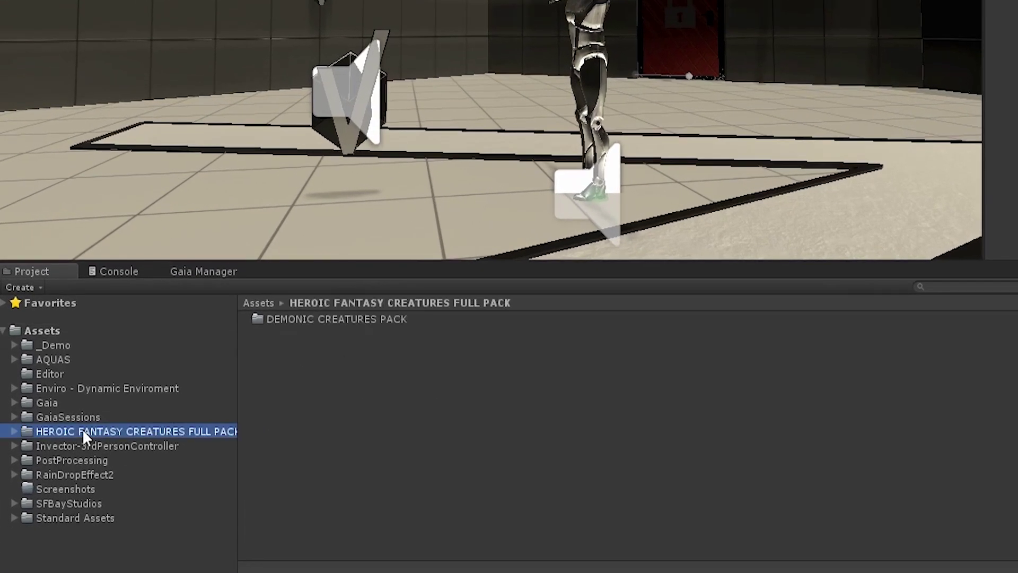
Add the GOLEM_ROCK_PBR prefab under vBasicController and hide the robot's Mesh_LOD model
alt+click(13, 431)
double_click(308, 318)
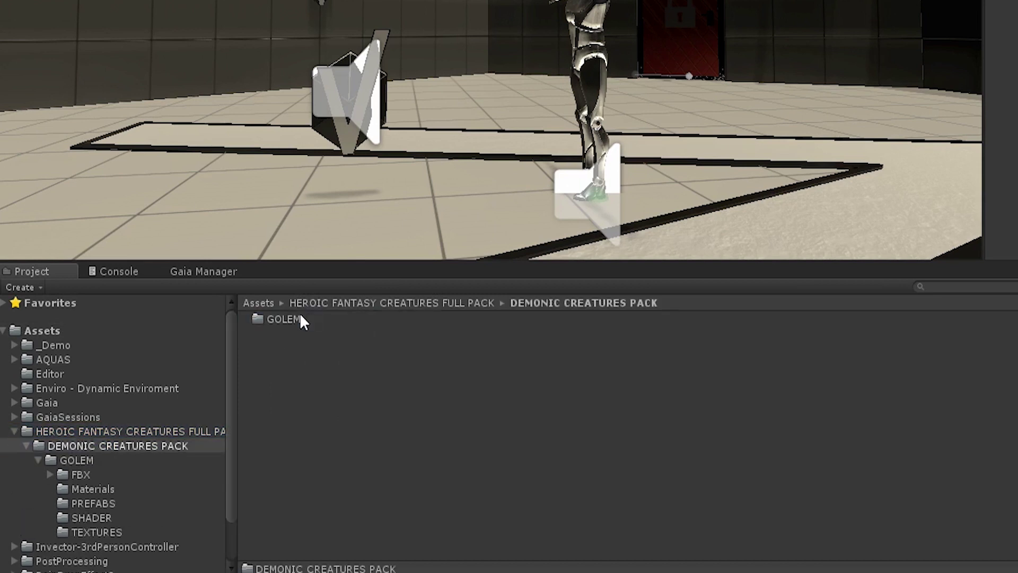
double_click(295, 319)
double_click(282, 355)
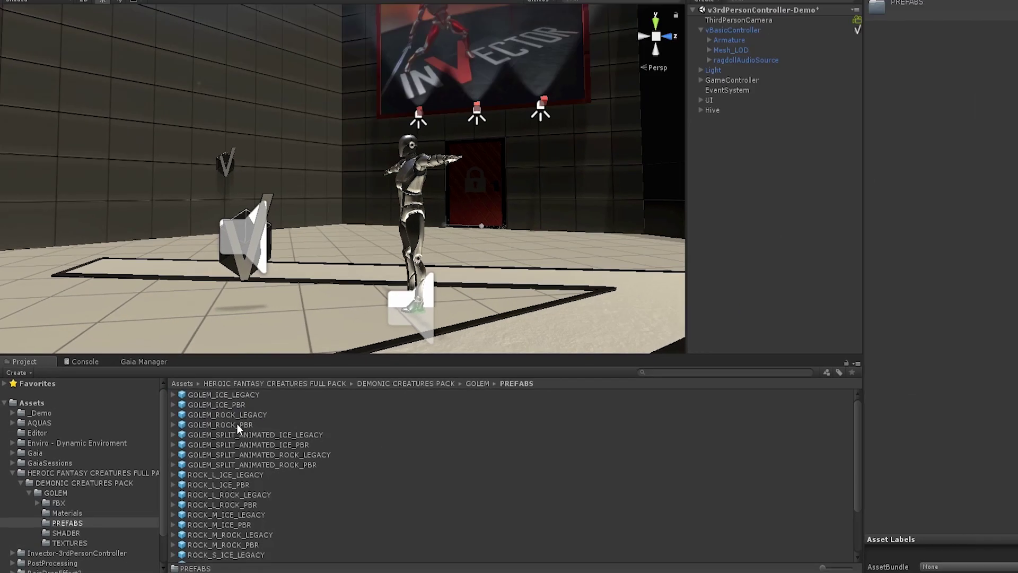
mouse_move(338, 360)
mouse_down()
mouse_move(645, 129)
mouse_move(650, 90)
mouse_up()
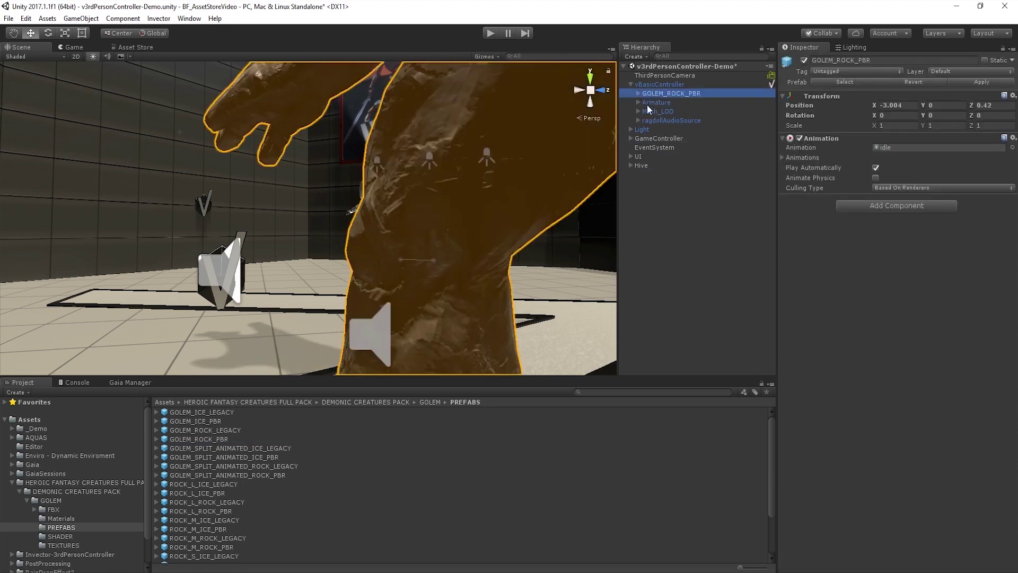
click(658, 111)
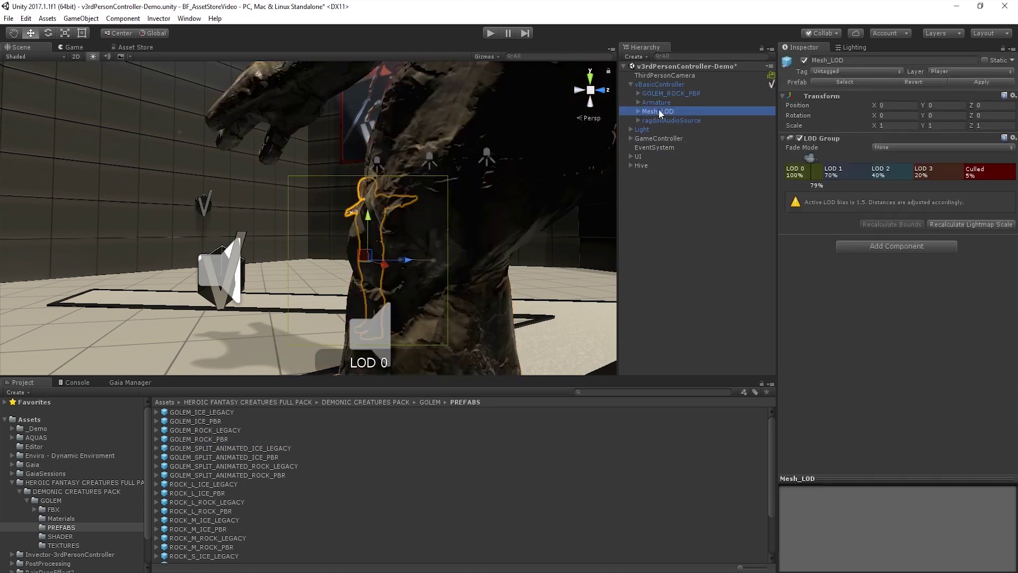
click(805, 63)
click(805, 62)
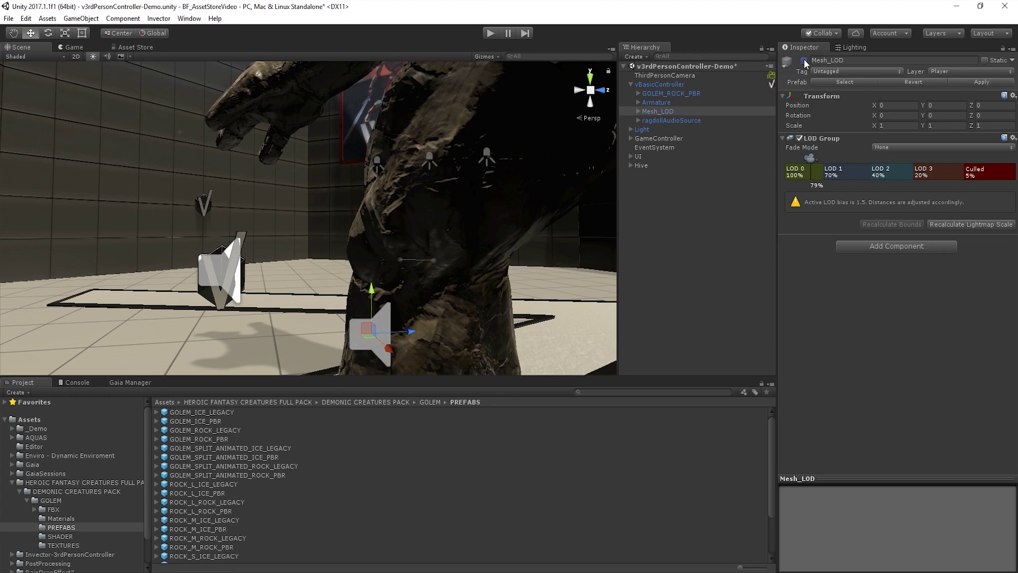
Scale the golem to 0.5 and zero its position
click(694, 94)
click(899, 124)
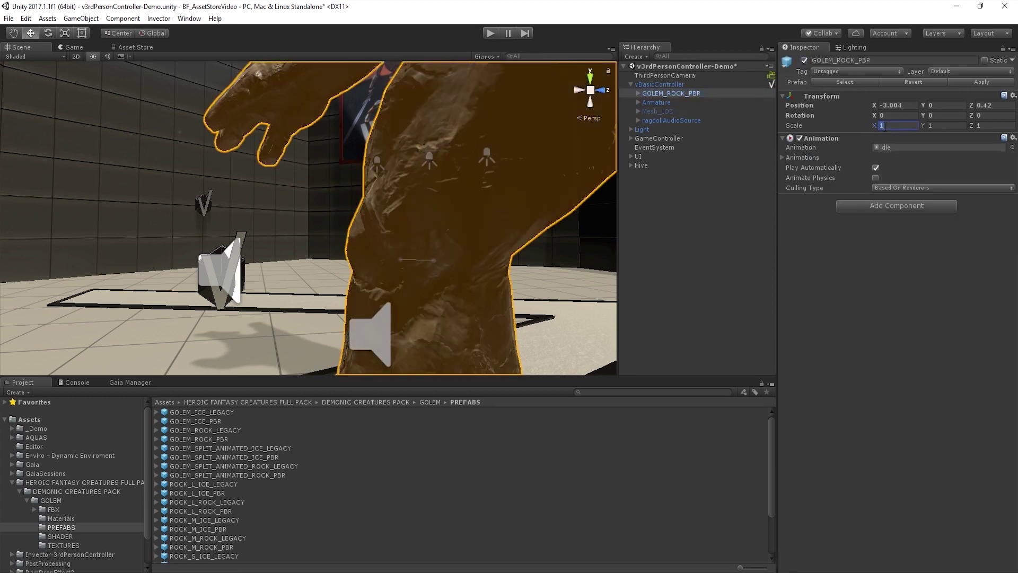
text(0.5)
key(Tab)
text(0.5)
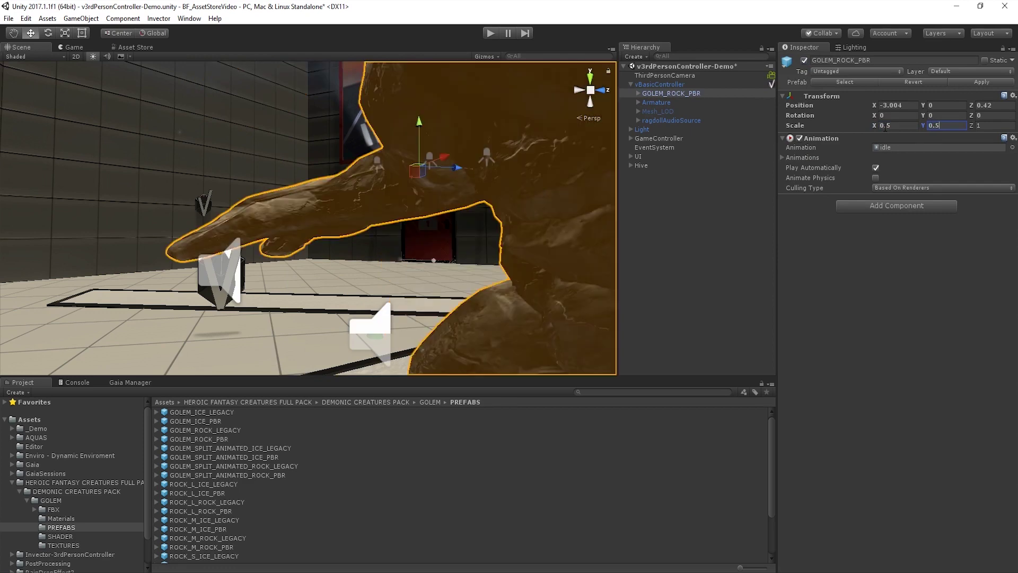
key(Tab)
text(0.5)
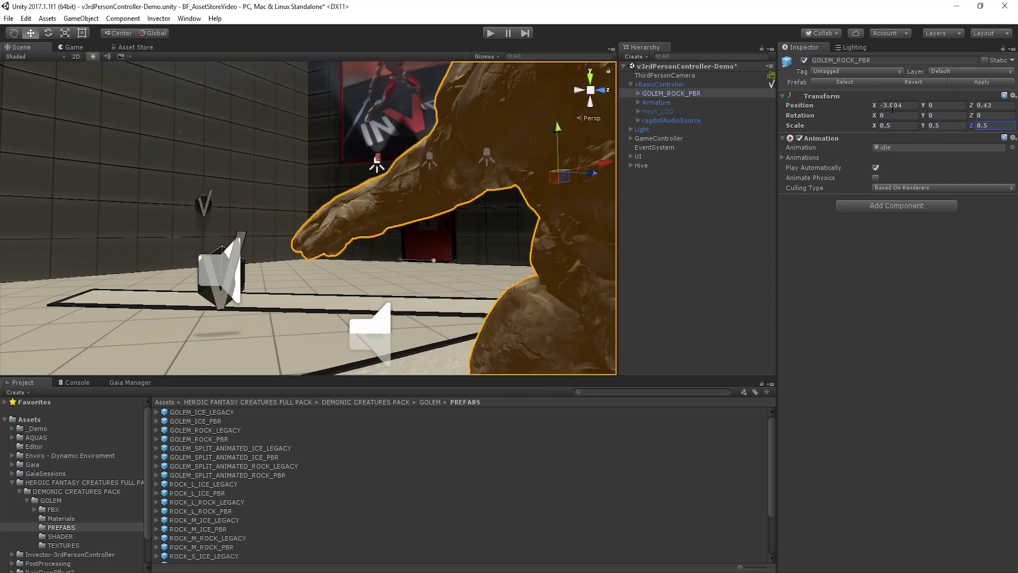
click(893, 105)
text(0)
key(Tab)
key(Tab)
text(0)
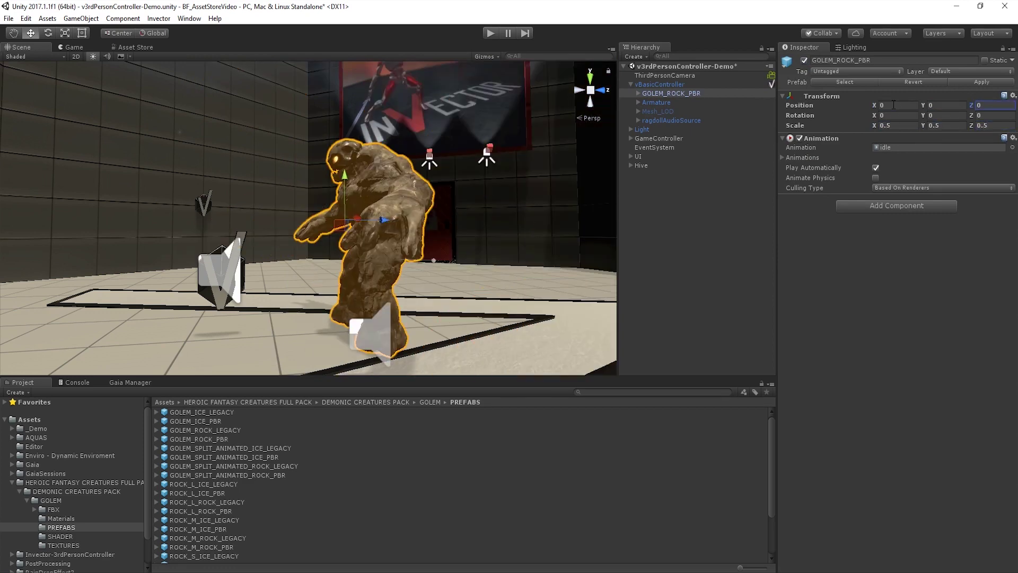
Assign GOLEMAvatar to vBasicController's Animator and start Play mode
click(655, 83)
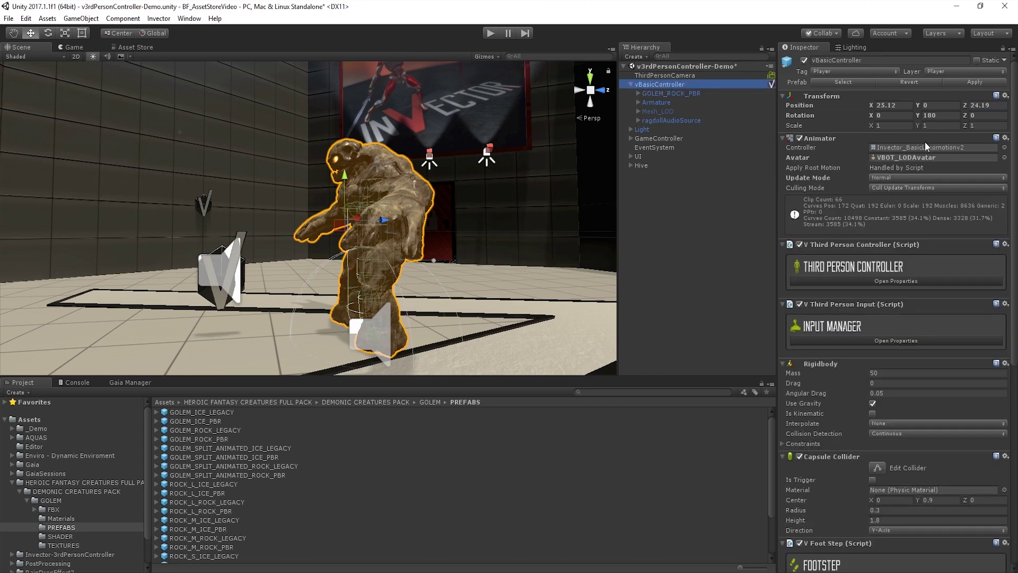
click(1003, 158)
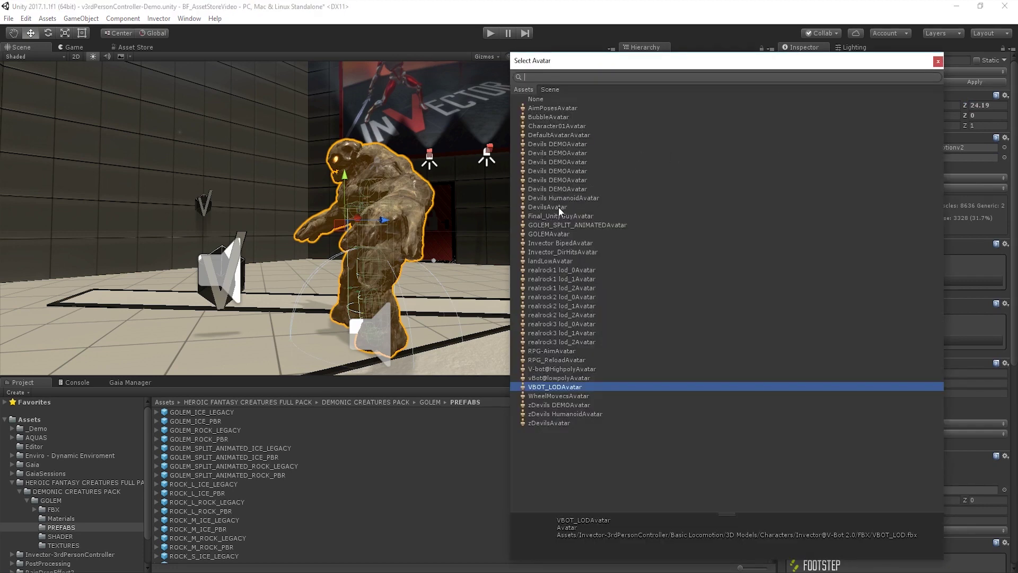
click(549, 233)
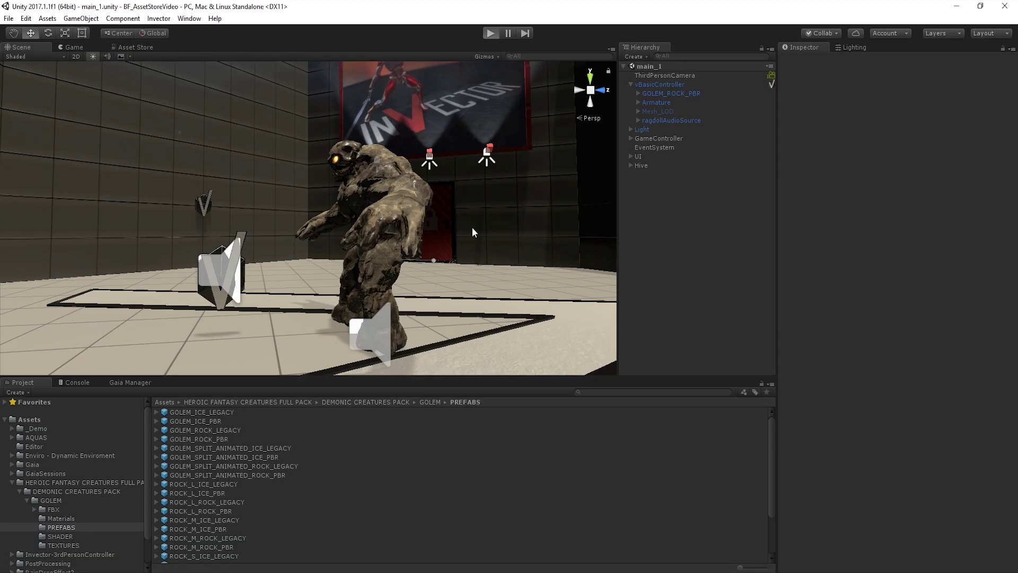
key(ctrl+p)
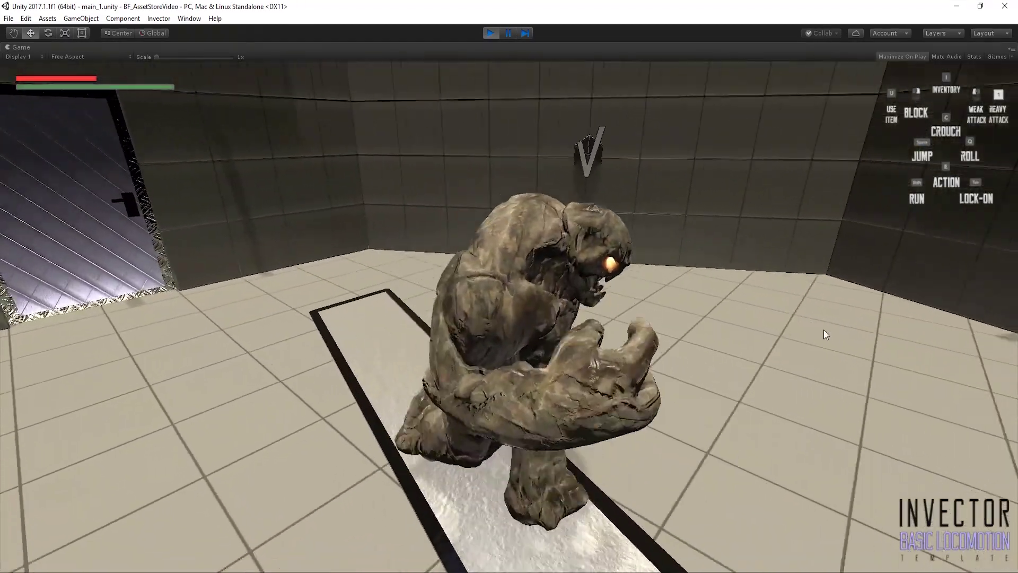
key(w)
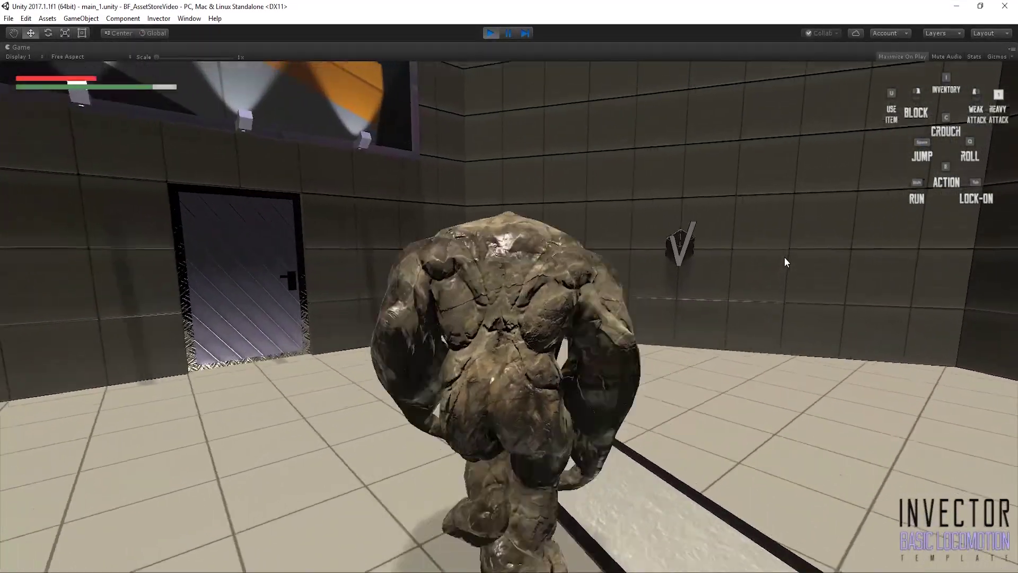
key(d)
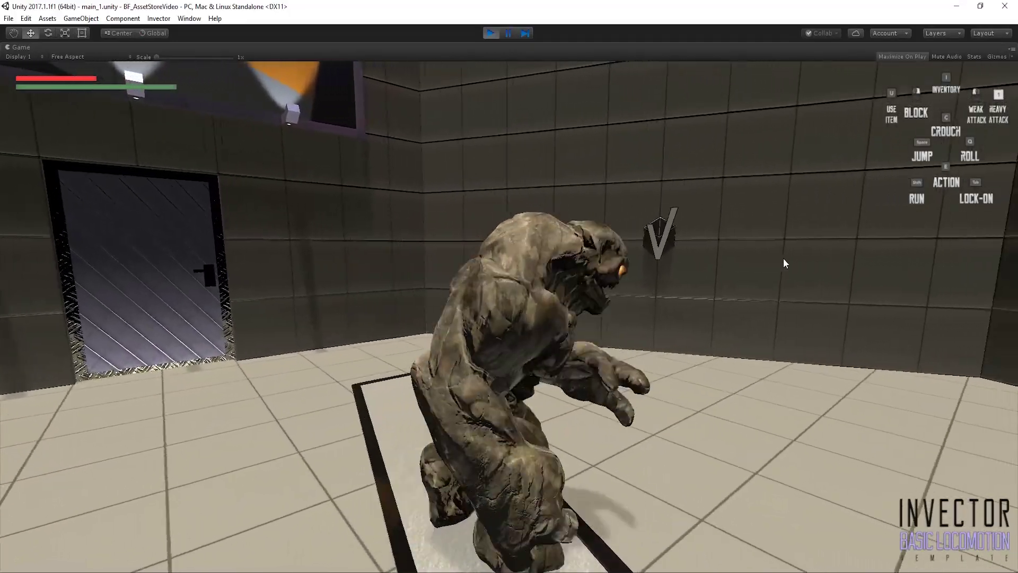
key(s)
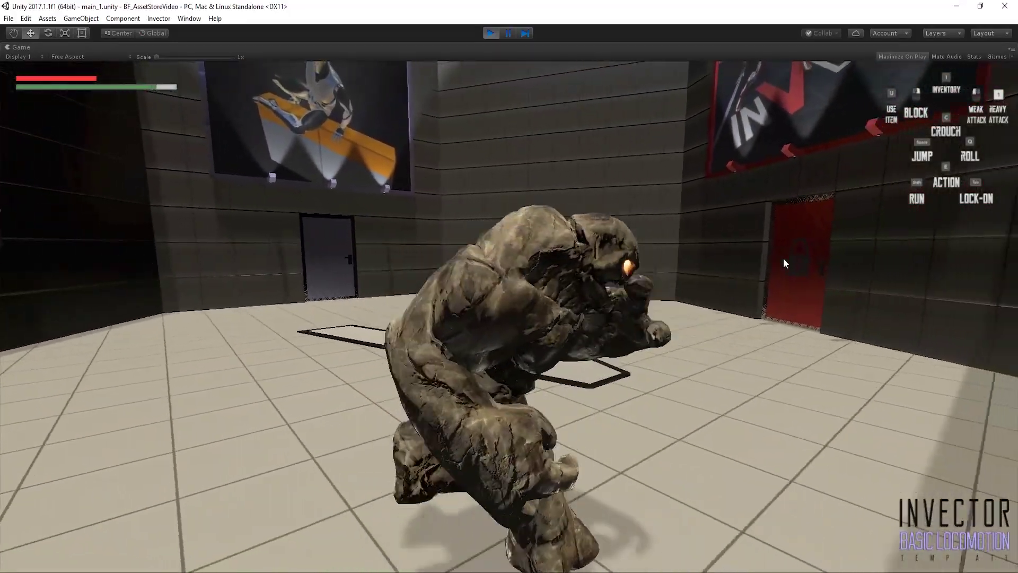
key(ctrl+p)
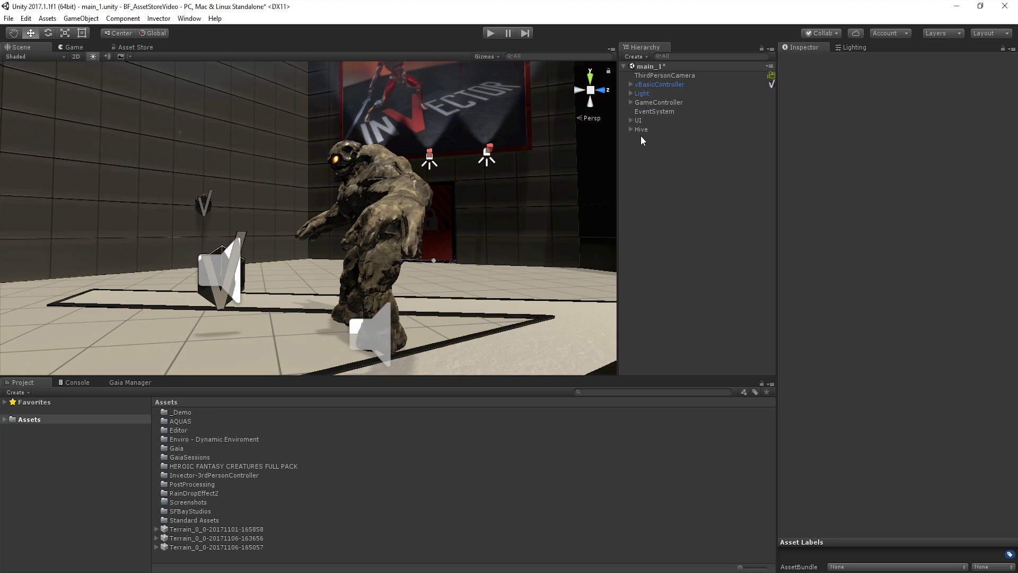
Deactivate the Hive, UI and Light objects together and save the scene
click(639, 130)
ctrl+click(641, 120)
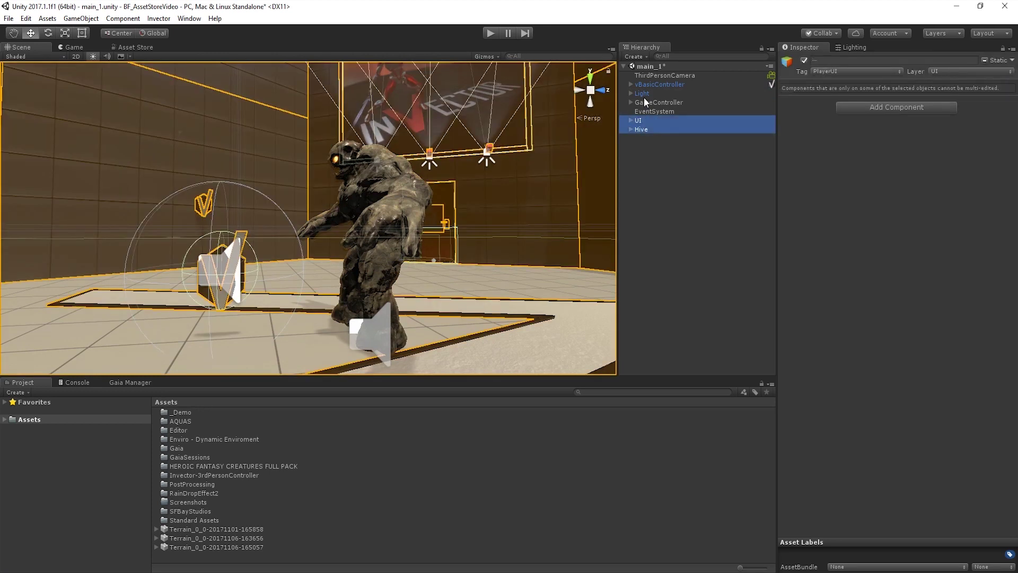
ctrl+click(667, 92)
click(803, 60)
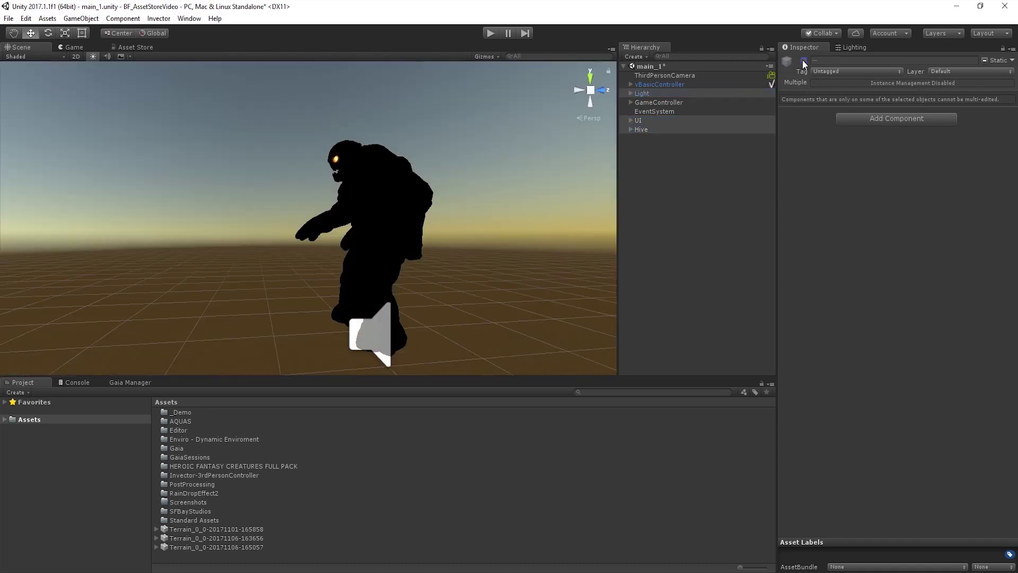
click(709, 165)
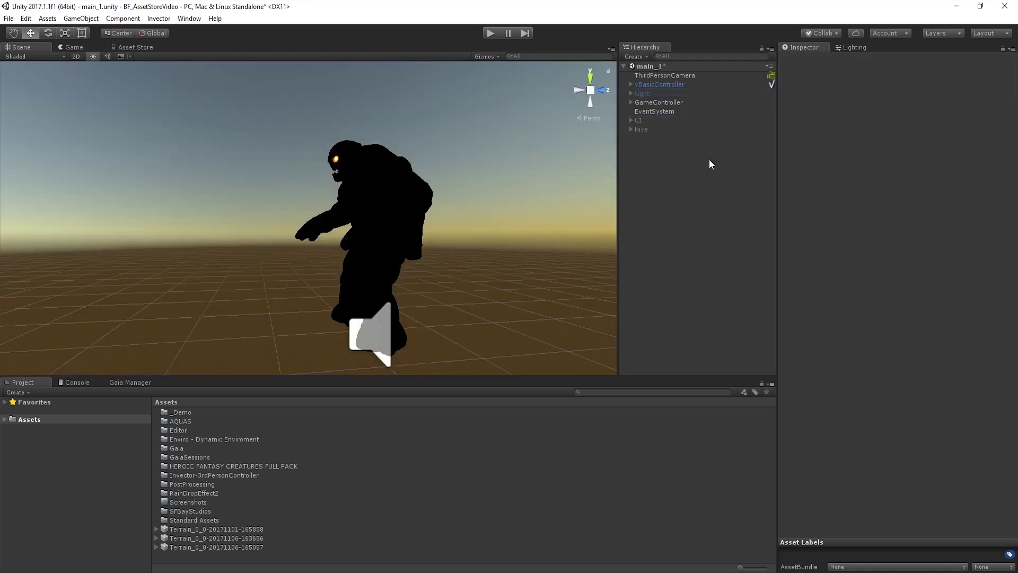
key(ctrl+s)
click(189, 18)
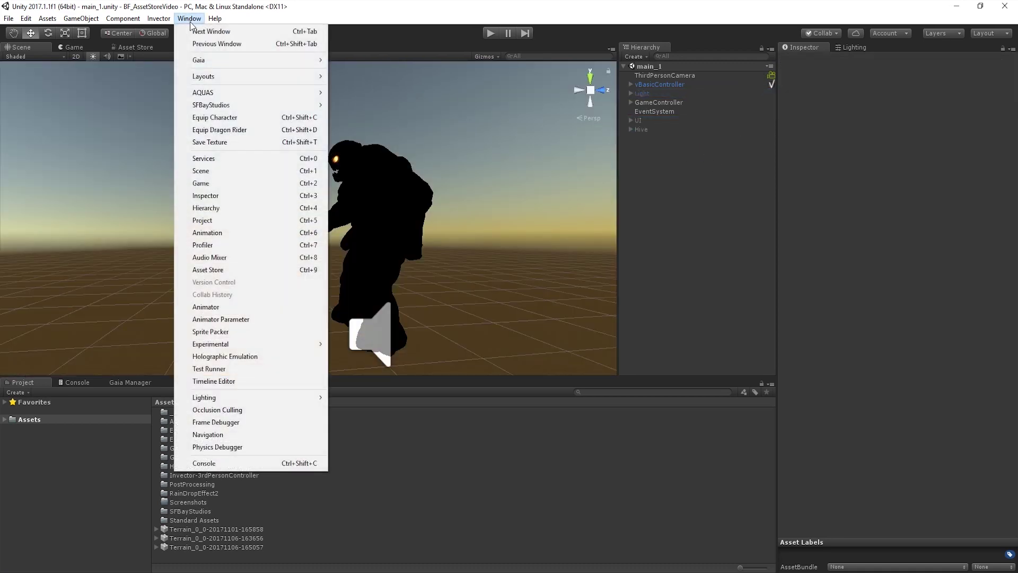
mouse_move(200, 60)
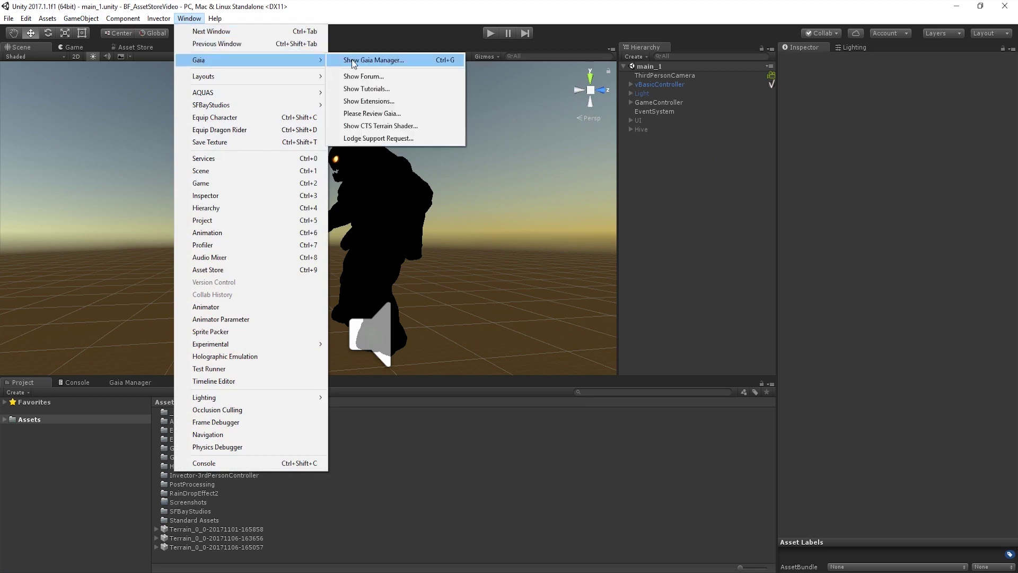
Create the Gaia terrain, stamper, spawners, player, wind, water and screenshotter from Gaia Manager
click(353, 64)
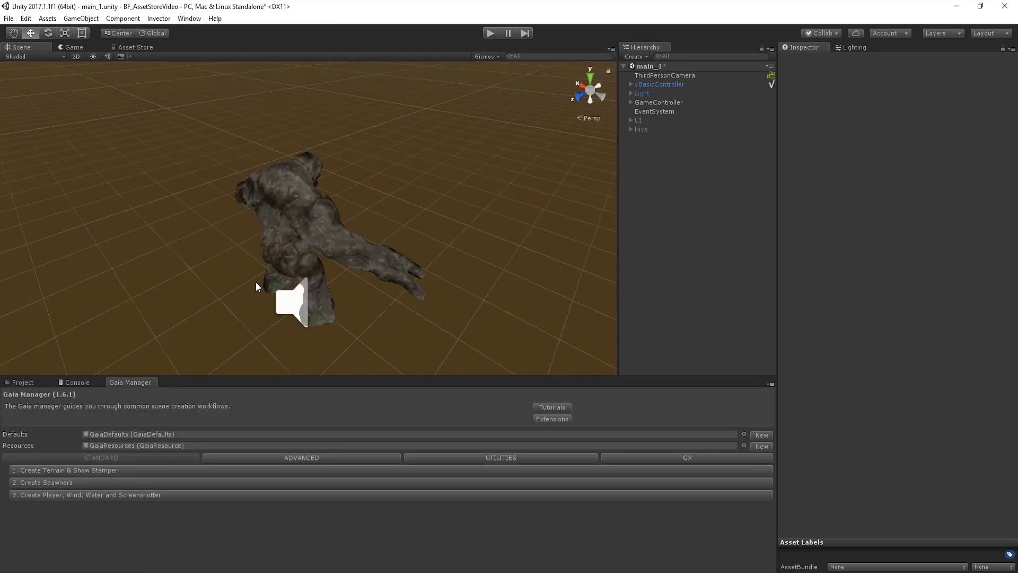
click(55, 469)
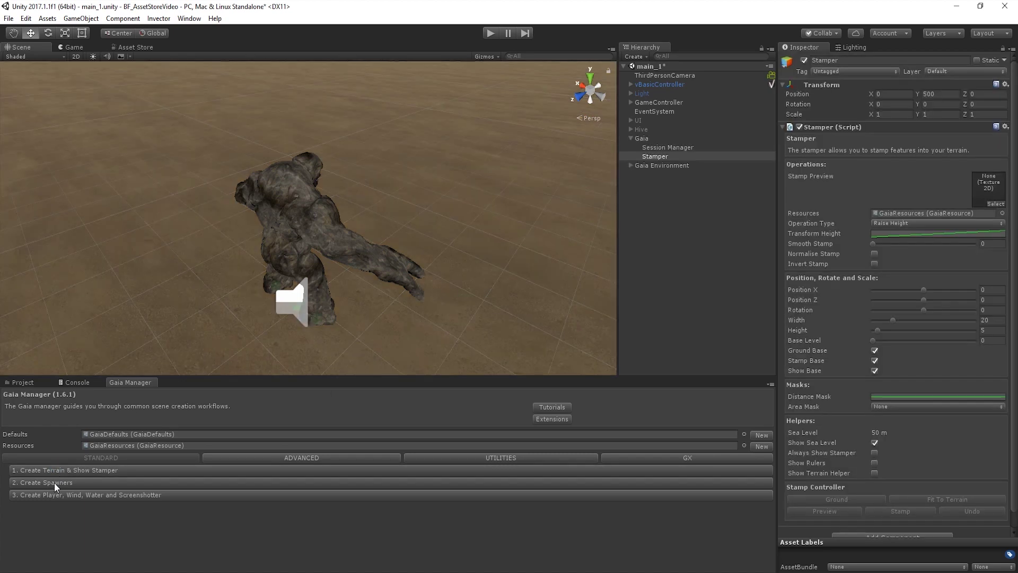
click(54, 483)
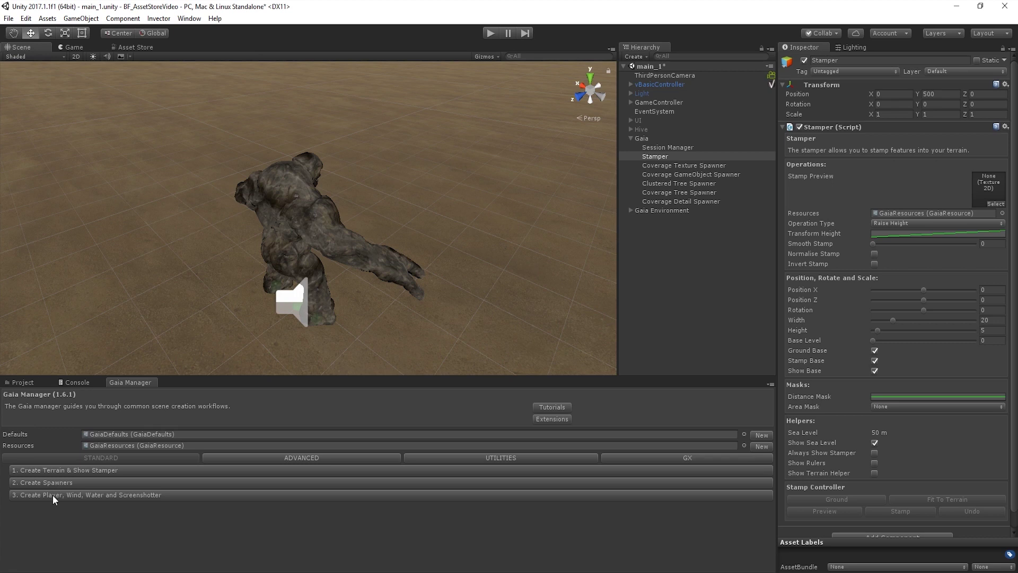
click(53, 495)
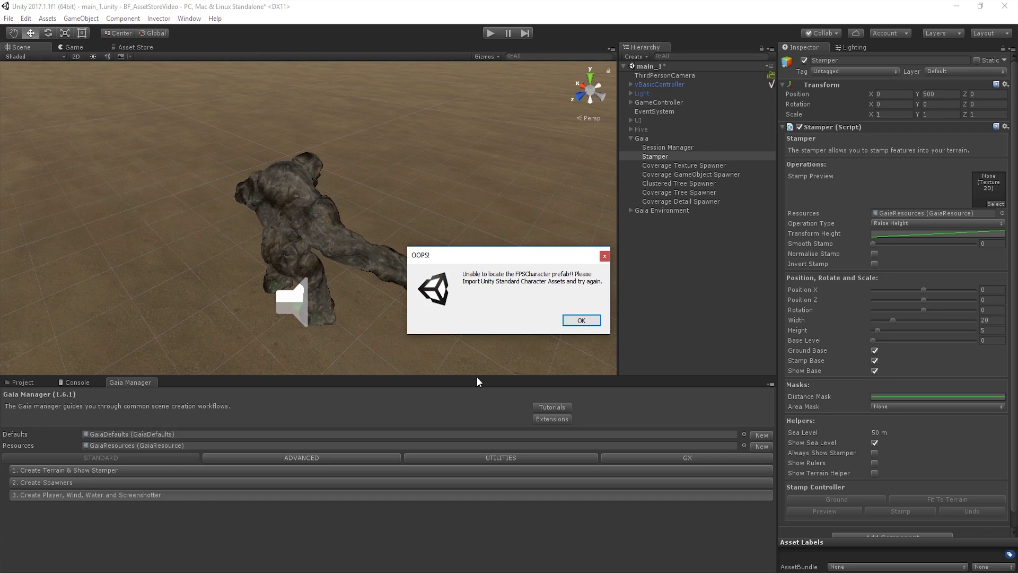
click(578, 327)
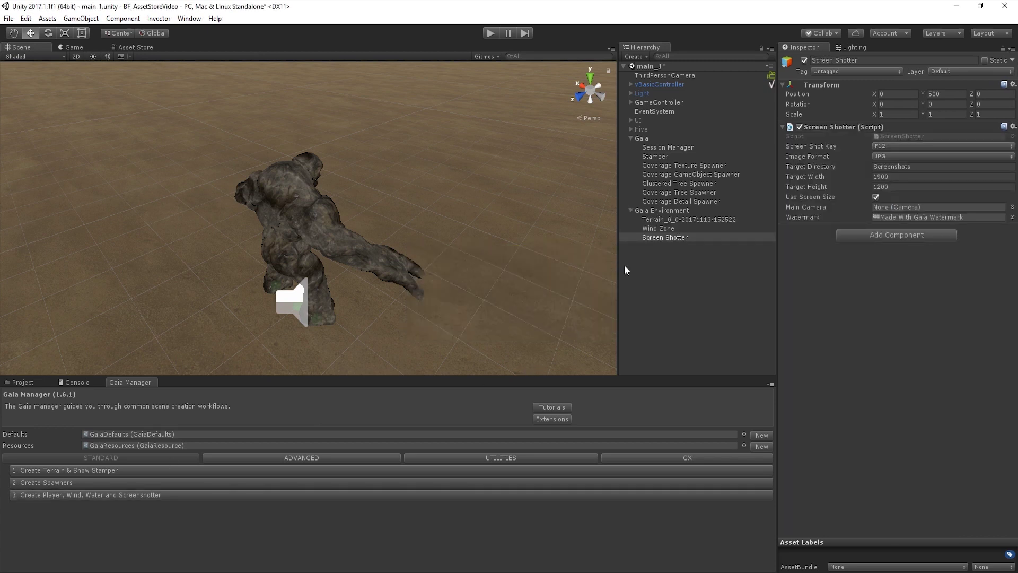
Add random terrain stamps in Gaia Session Manager and play back the session
click(658, 147)
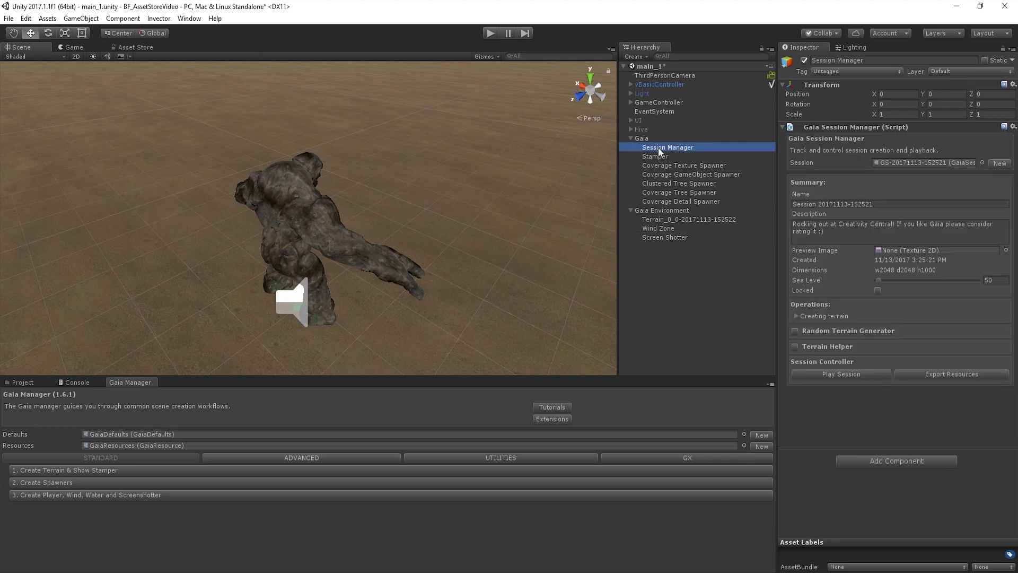
click(794, 331)
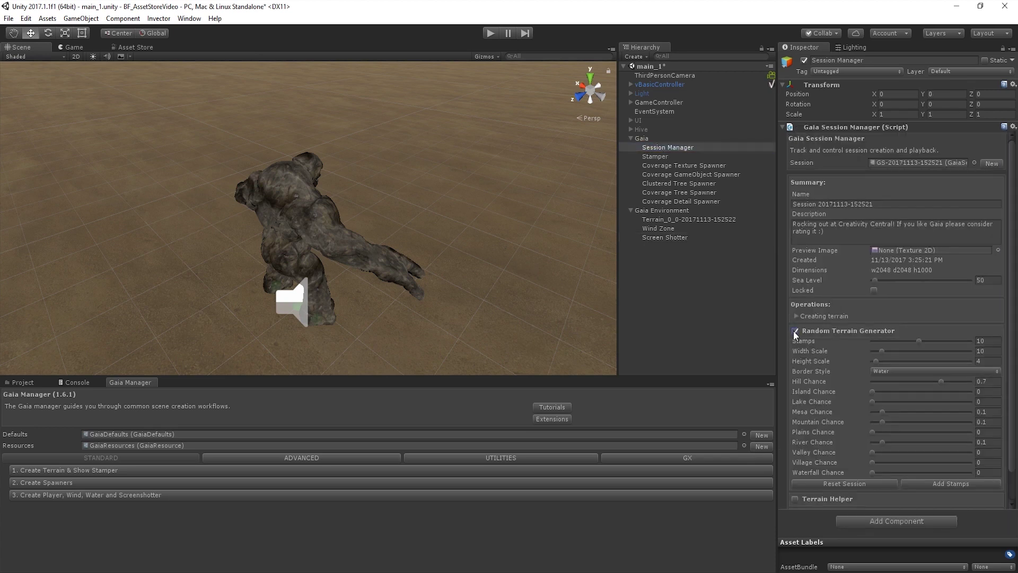
scroll(882, 305, down, 2)
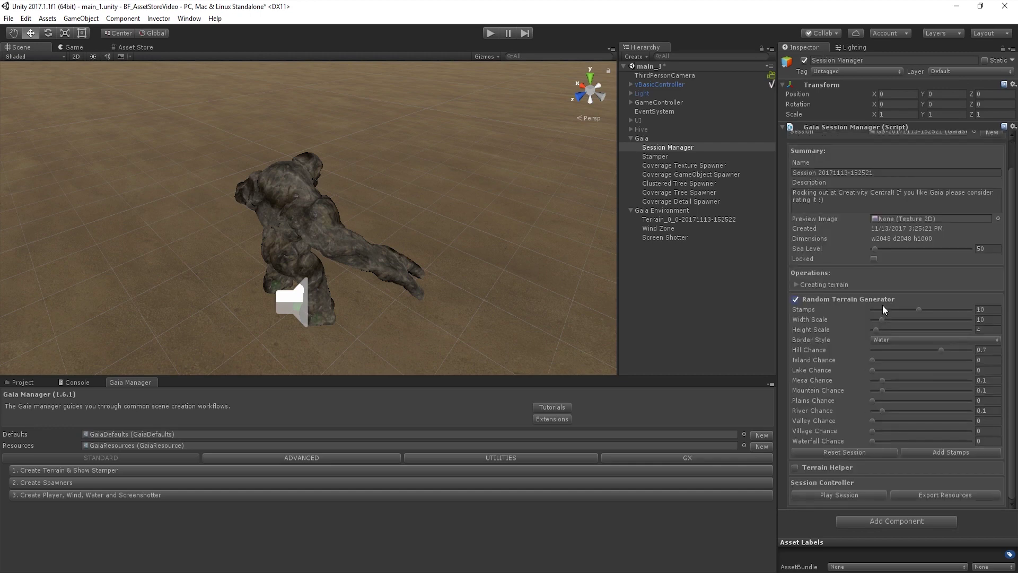
click(932, 450)
click(839, 492)
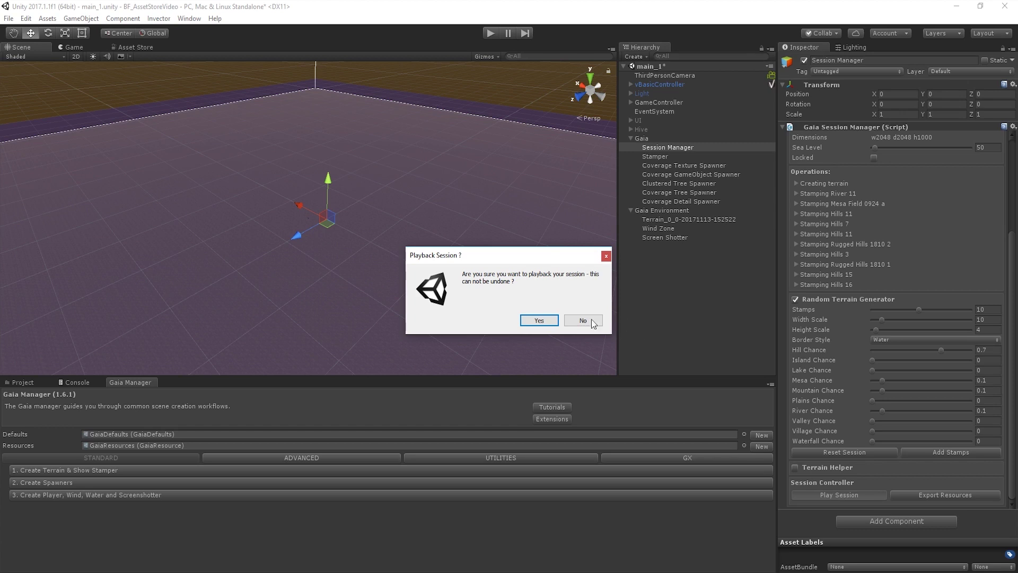
click(538, 320)
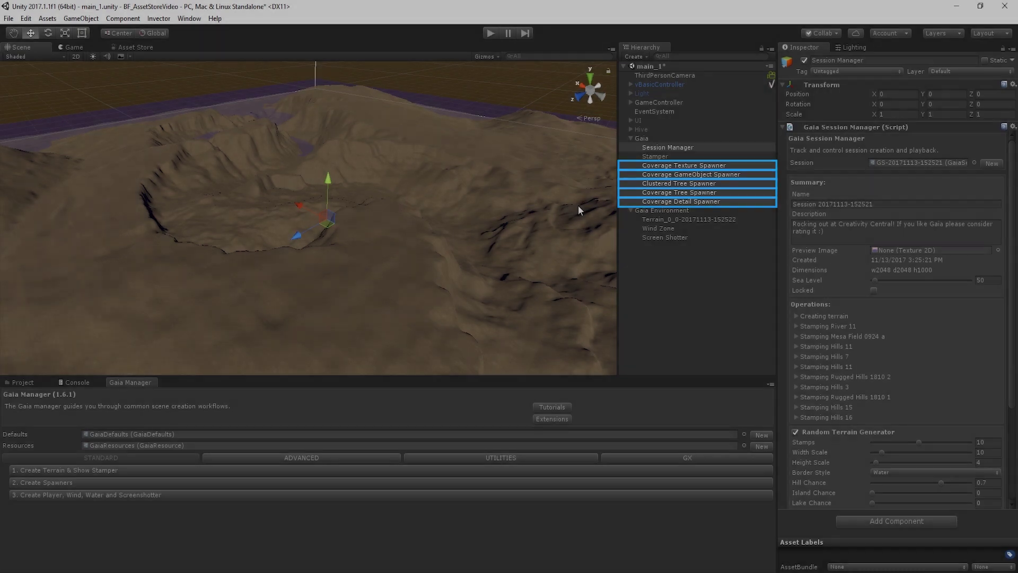
click(684, 165)
scroll(911, 444, down, 1)
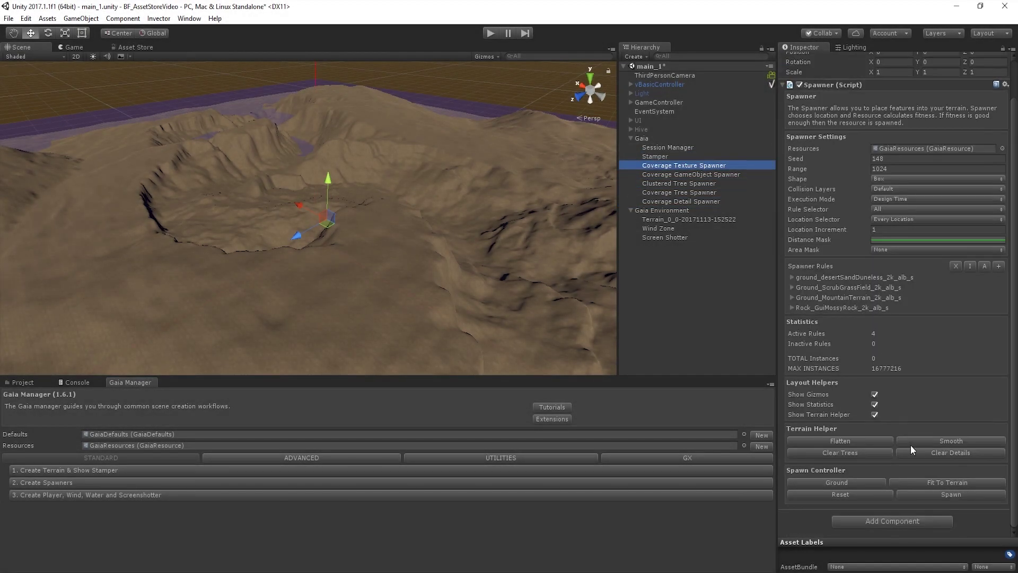
Spawn the Coverage Texture Spawner's ground textures onto the terrain
click(936, 495)
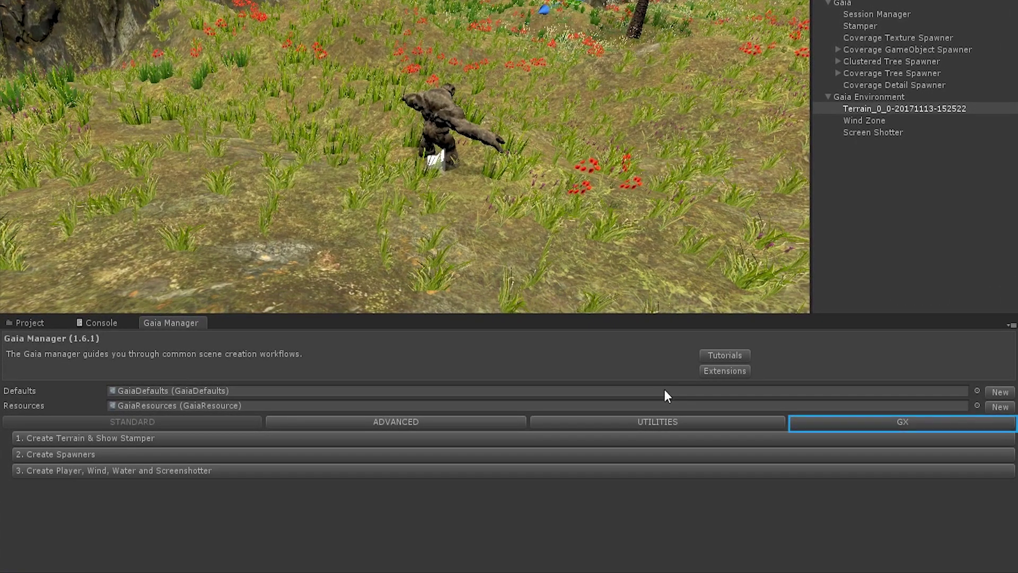
Add AQUAS water from Gaia Manager's GX Dogmatic > AQUAS extension
click(836, 424)
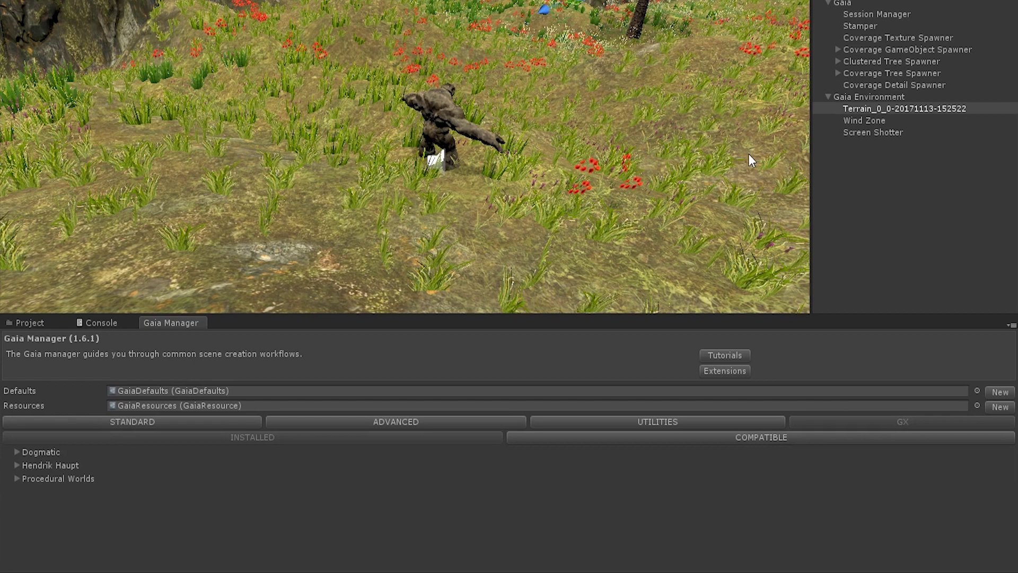
click(16, 452)
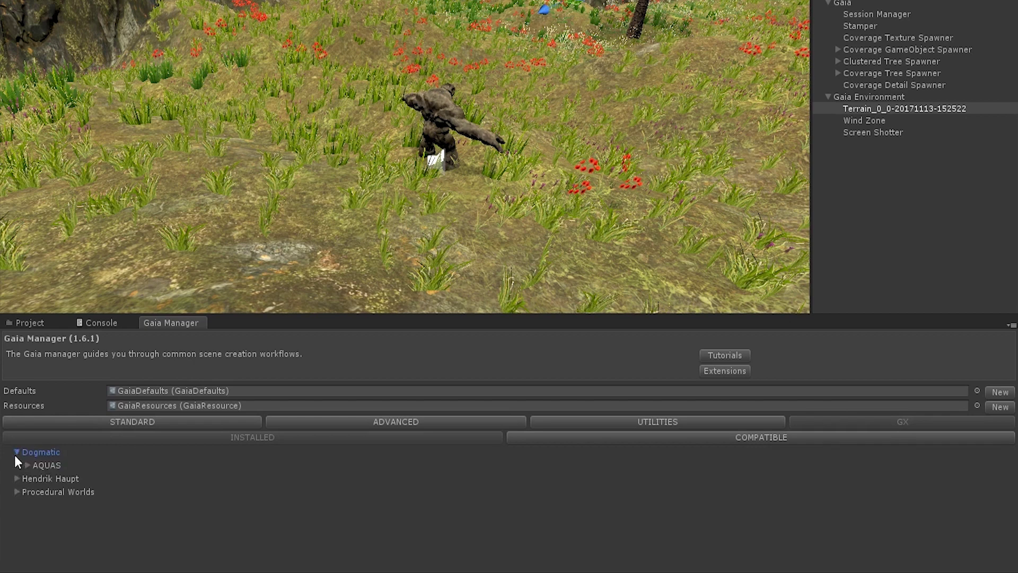
click(27, 466)
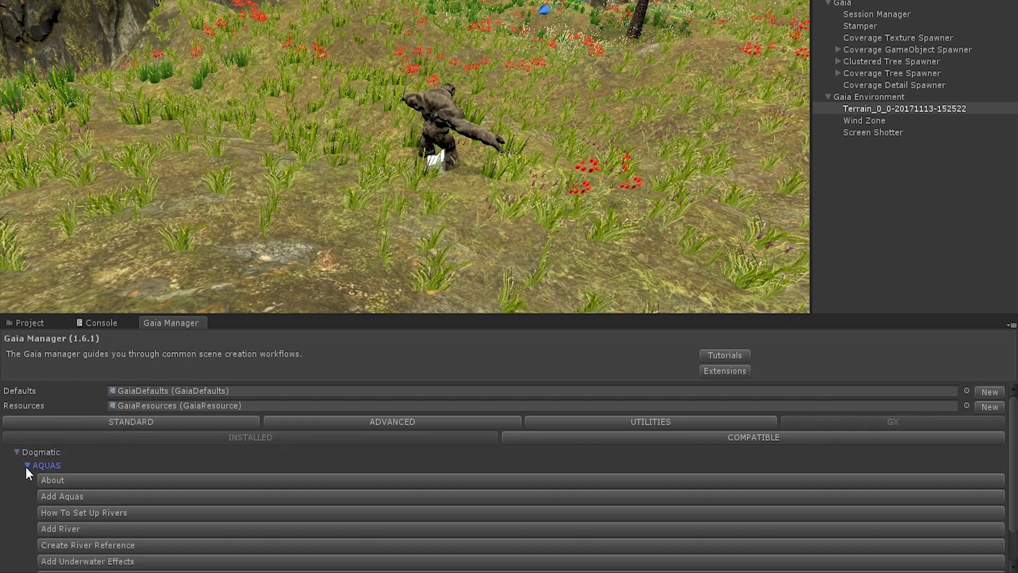
click(51, 491)
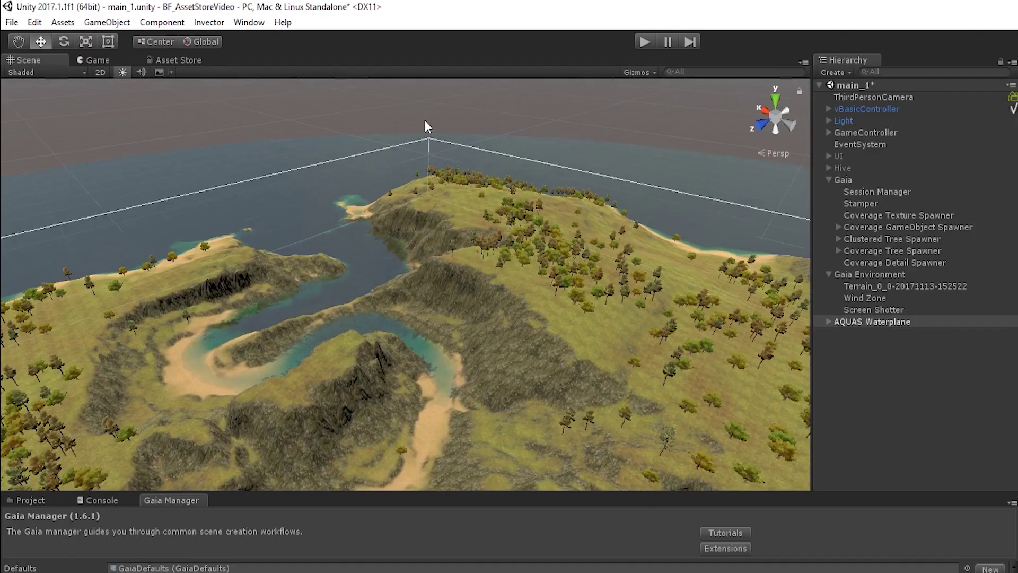
click(438, 325)
scroll(464, 229, up, 2)
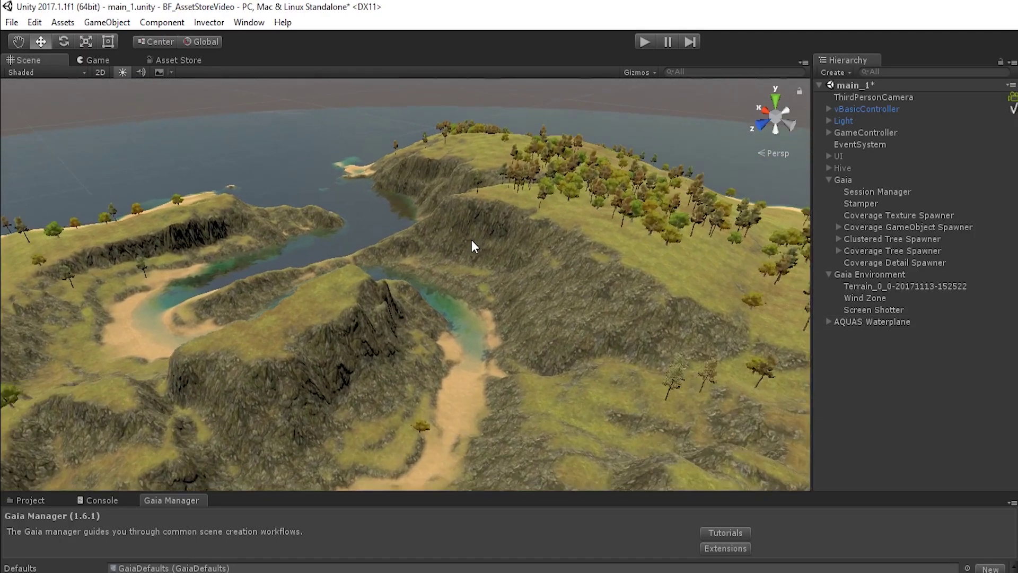
scroll(472, 239, up, 2)
middle_drag(432, 238, 532, 409)
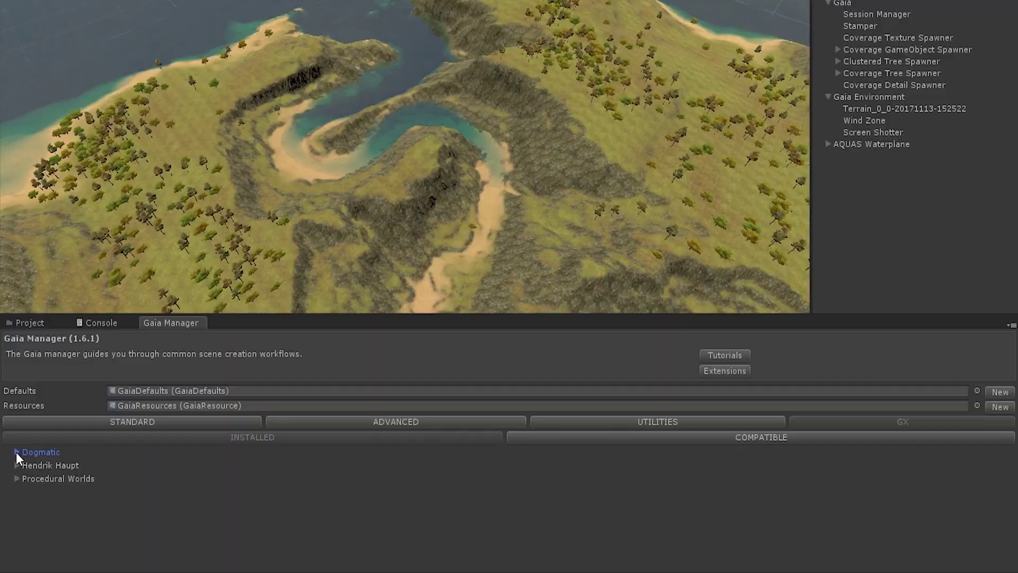
Add Enviro Sky from the Hendrik Haupt GX extensions, plus its AQUAS integration
click(16, 465)
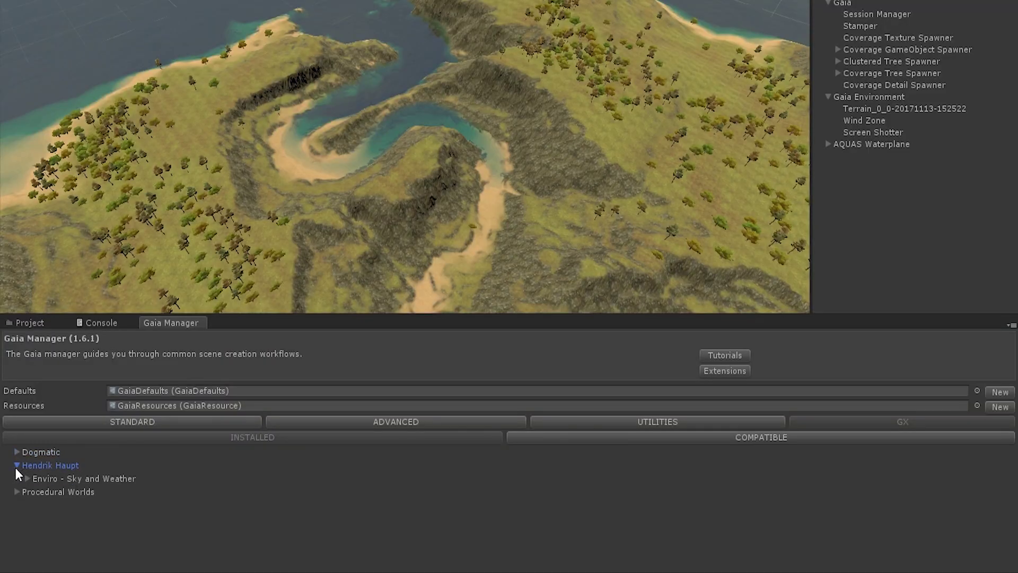
click(26, 479)
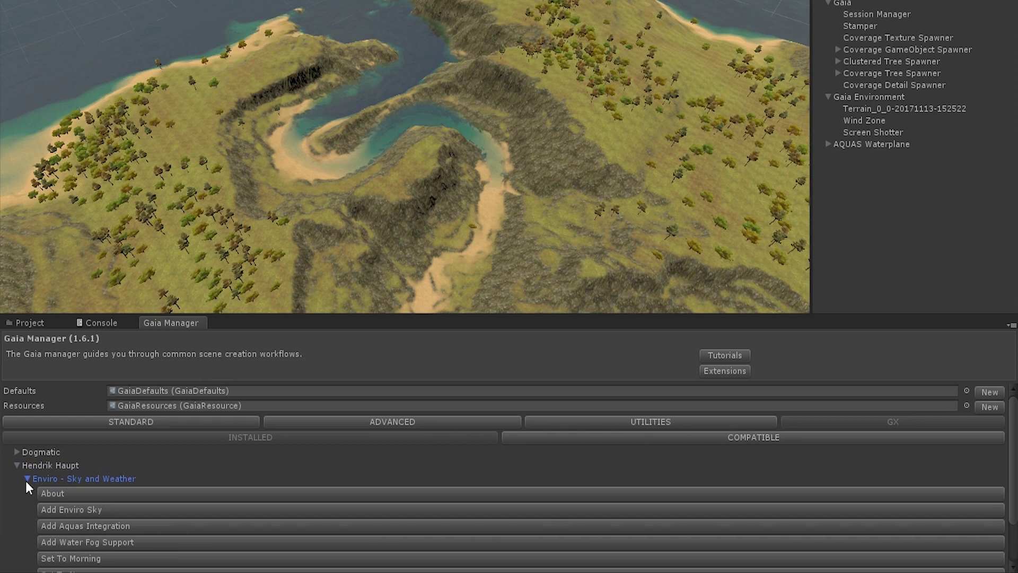
click(55, 510)
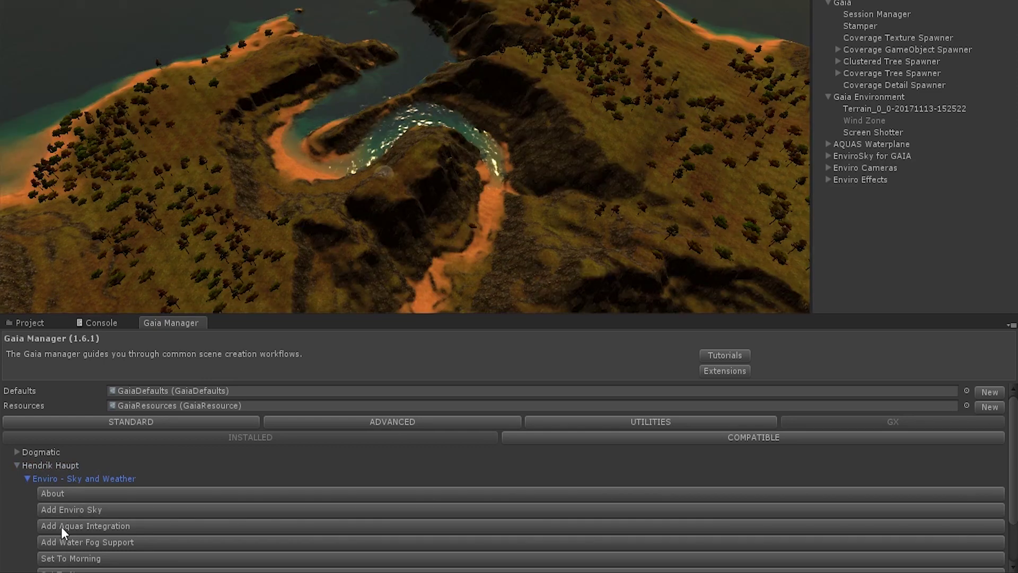
click(61, 527)
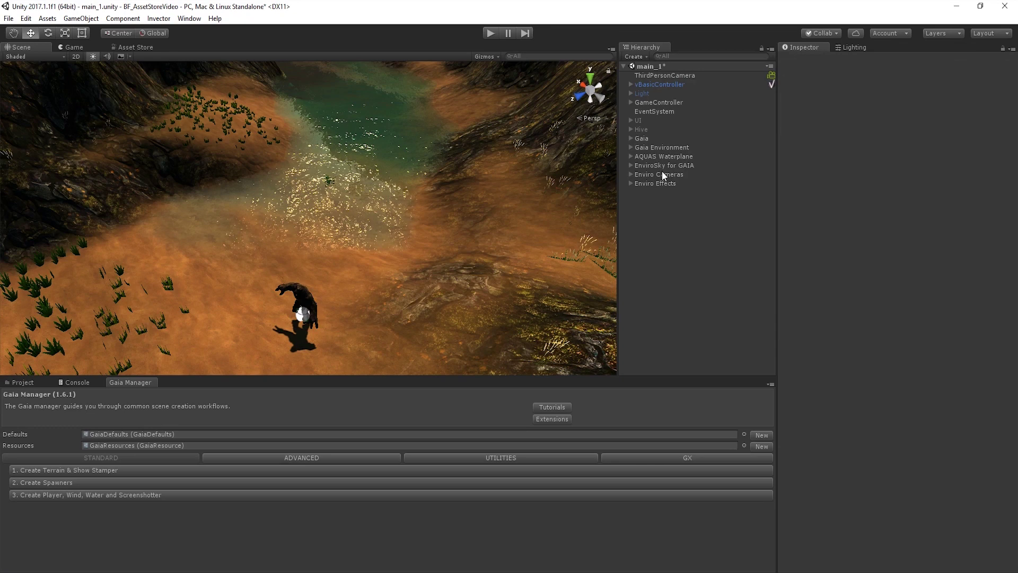
Set EnviroSky for GAIA's start weather preset to Storm and preview it in Play mode
click(662, 168)
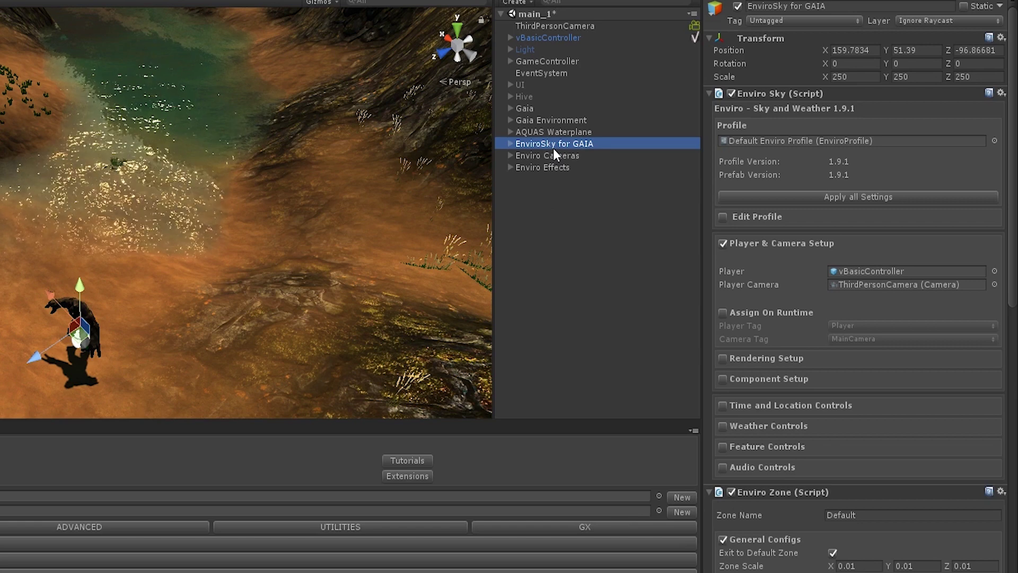
click(721, 422)
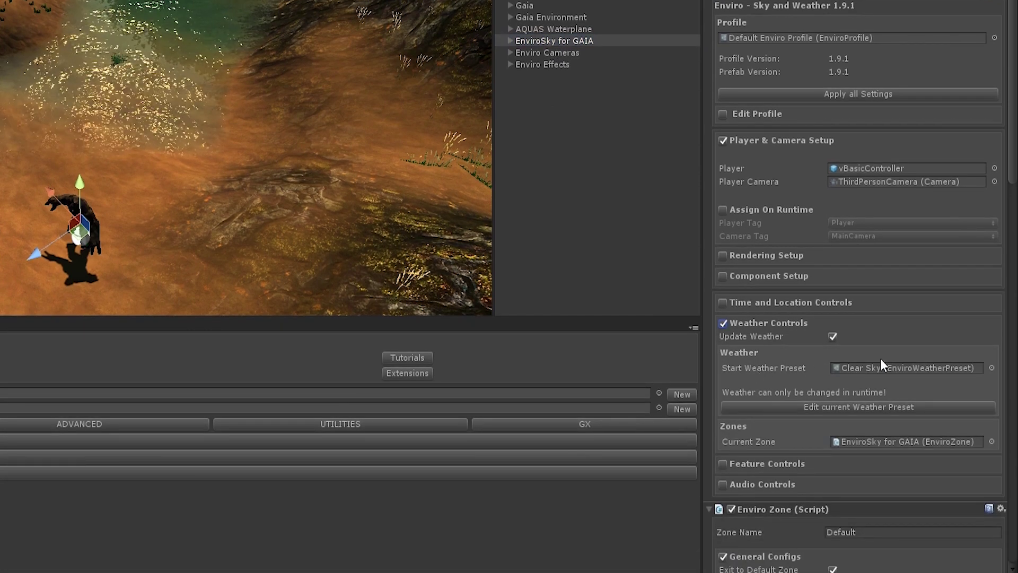
click(992, 367)
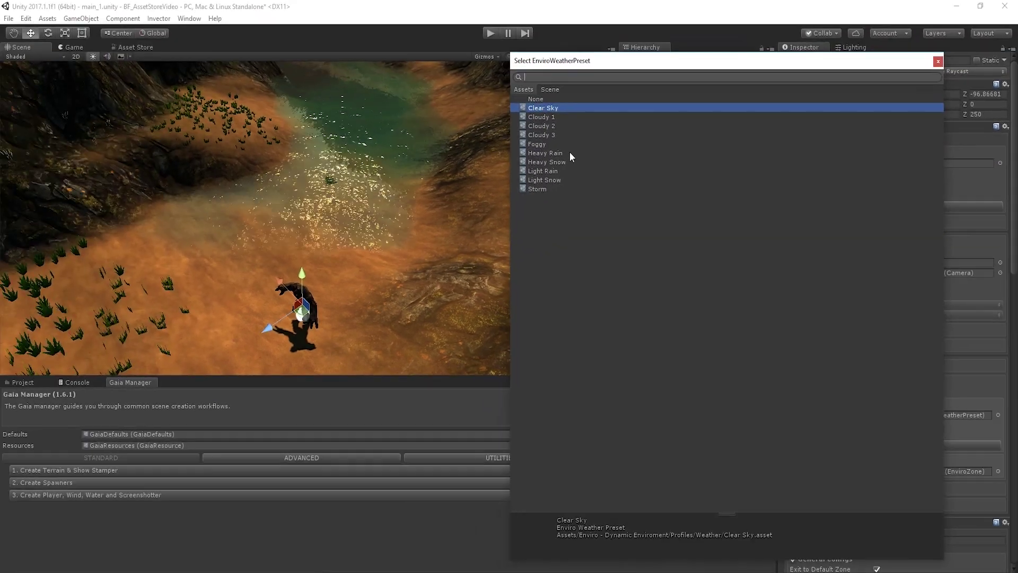
double_click(540, 185)
key(ctrl+p)
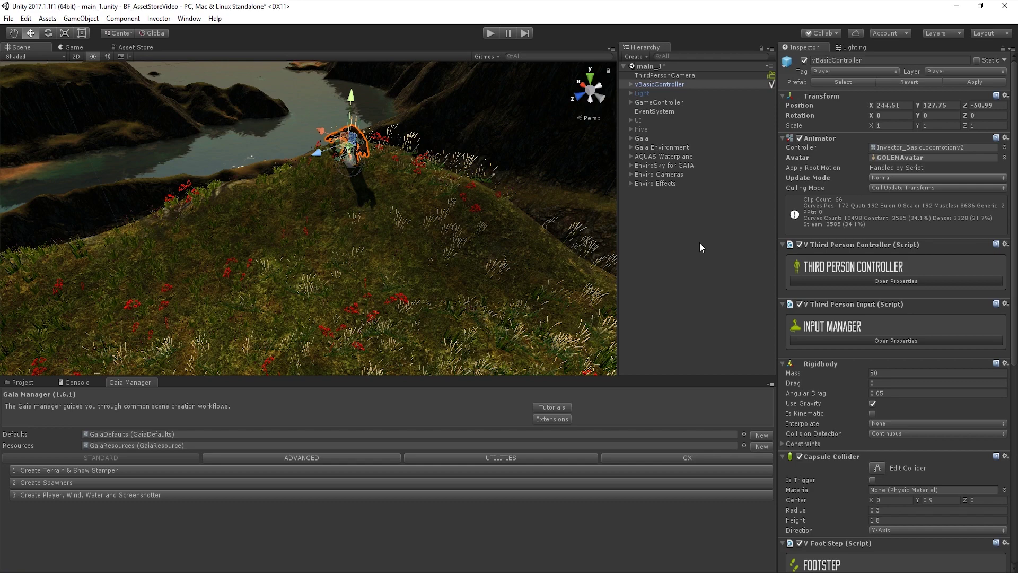
click(663, 75)
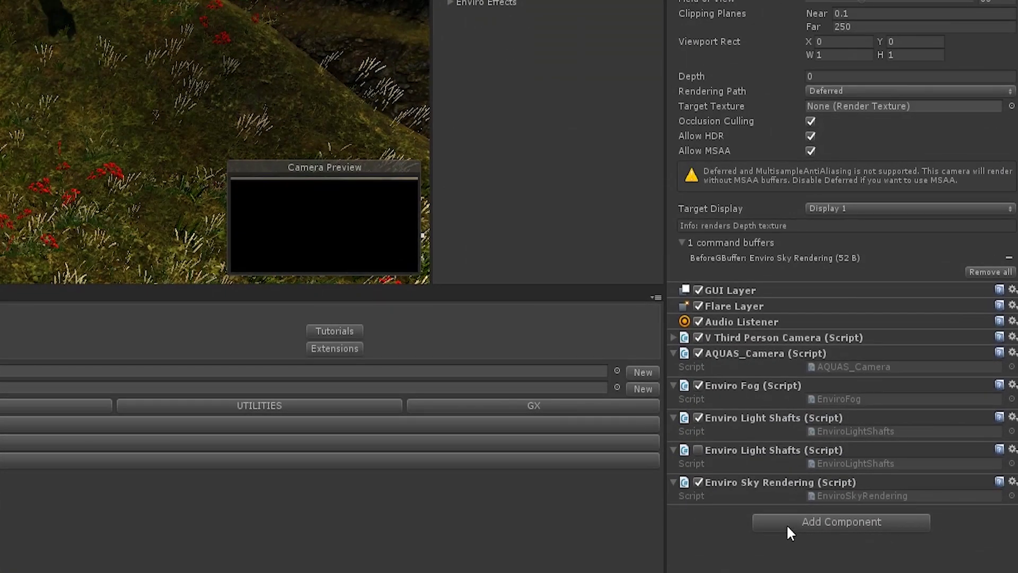
Add a Post Processing Behaviour to ThirdPersonCamera using the Gaia Post FX 1 profile
click(787, 524)
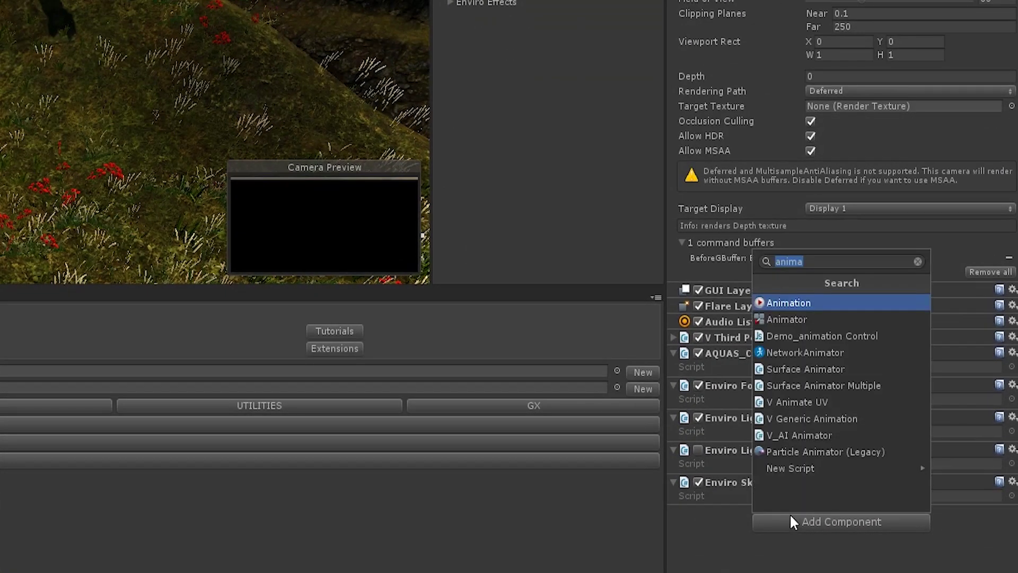
text(post)
key(Return)
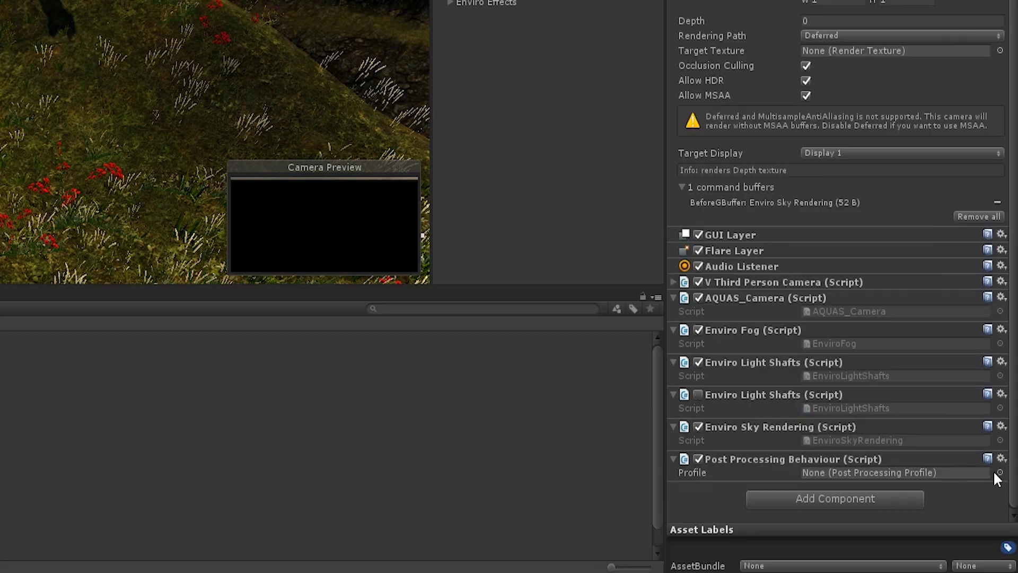
click(1001, 480)
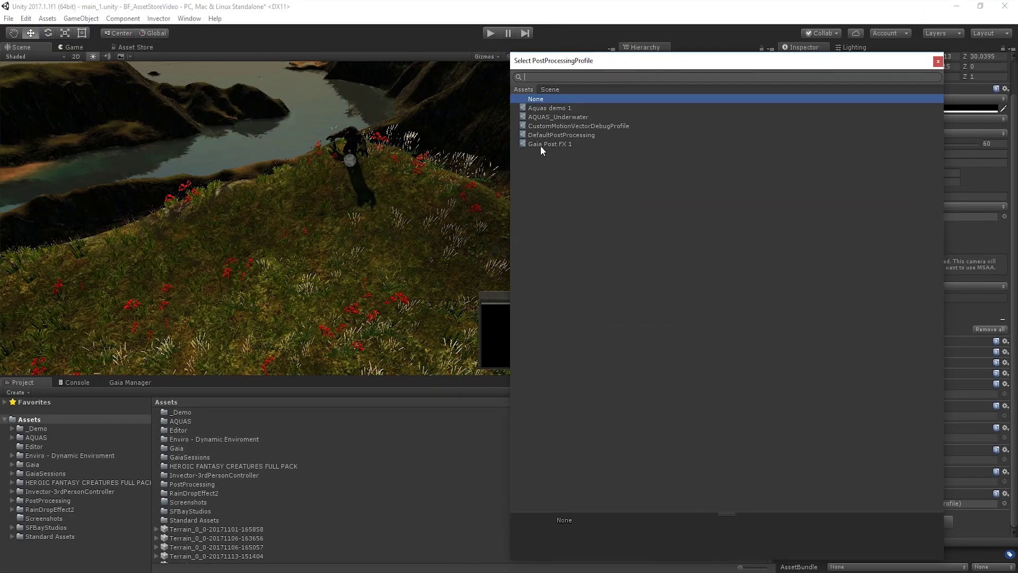
double_click(543, 144)
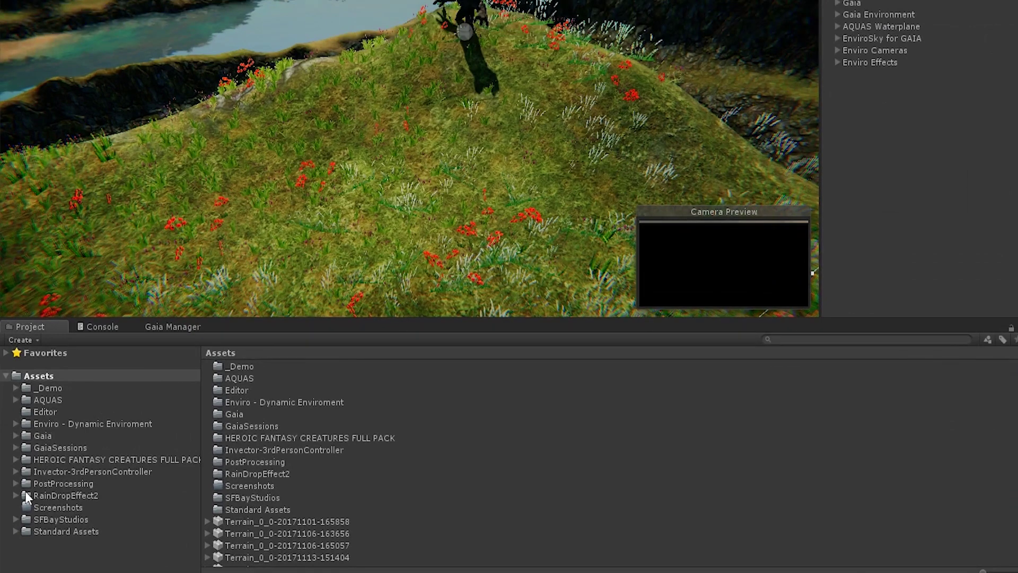
click(26, 494)
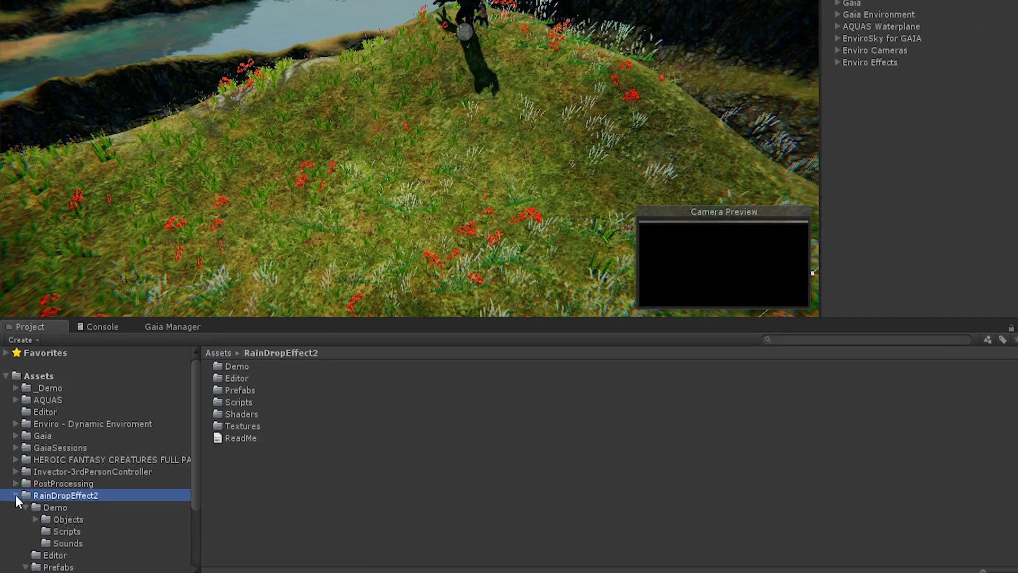
scroll(32, 517, down, 3)
Place the Rain3 prefab in the scene with Alpha 0.2, then enter Play mode
click(46, 475)
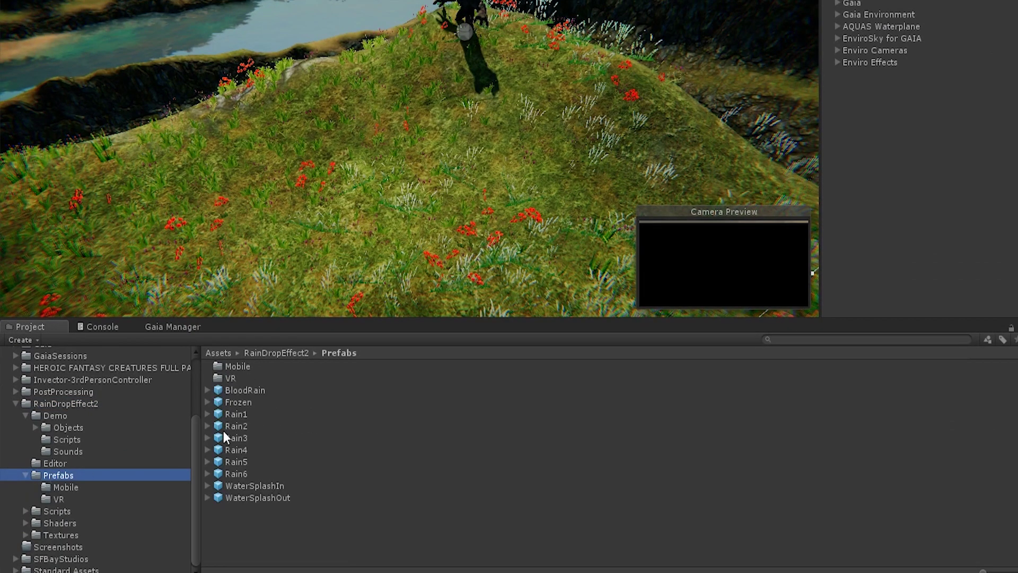
mouse_move(236, 438)
mouse_down()
mouse_move(506, 380)
mouse_move(668, 239)
mouse_up()
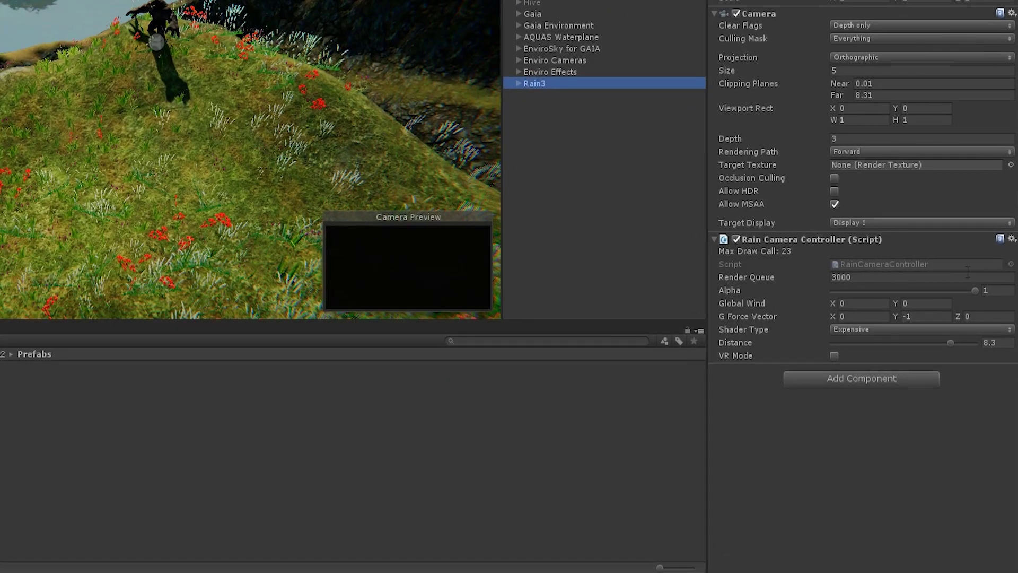
click(992, 289)
text(0.2)
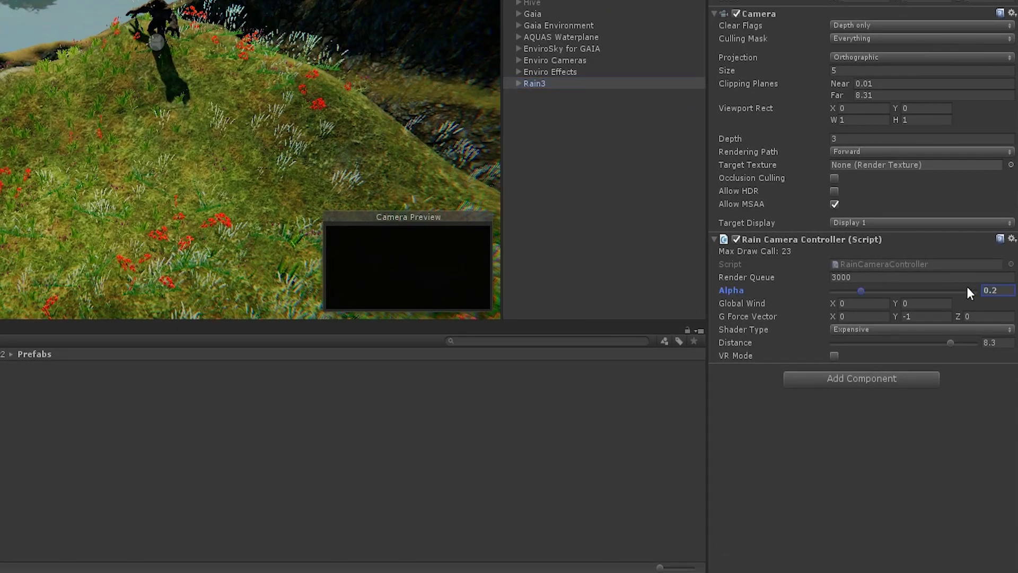
key(Return)
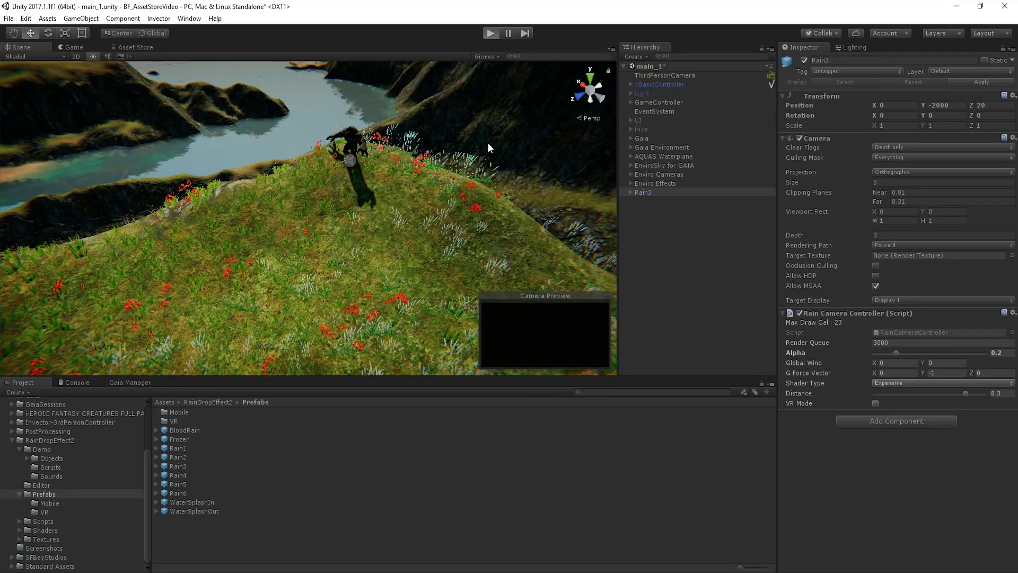
key(ctrl+p)
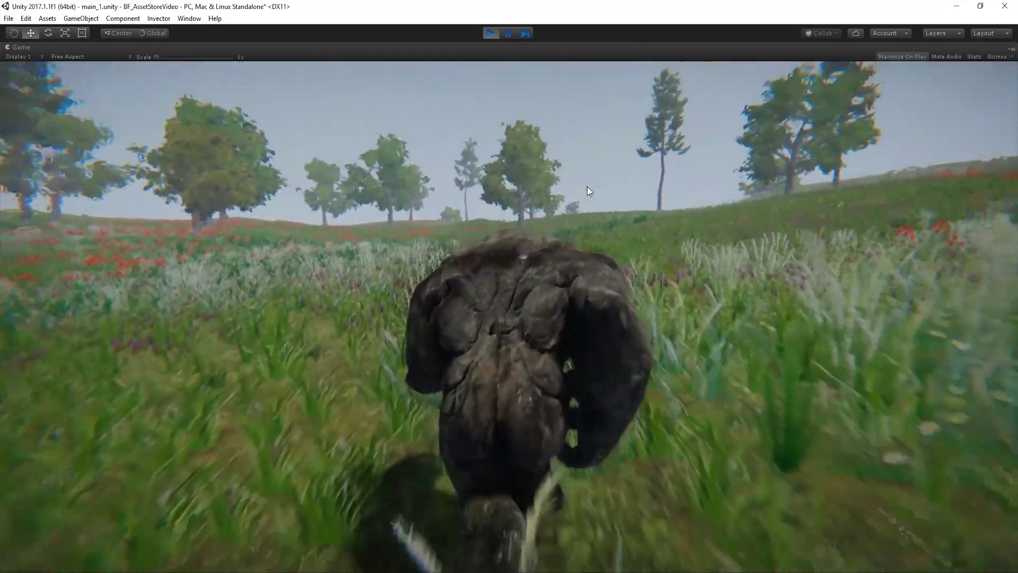